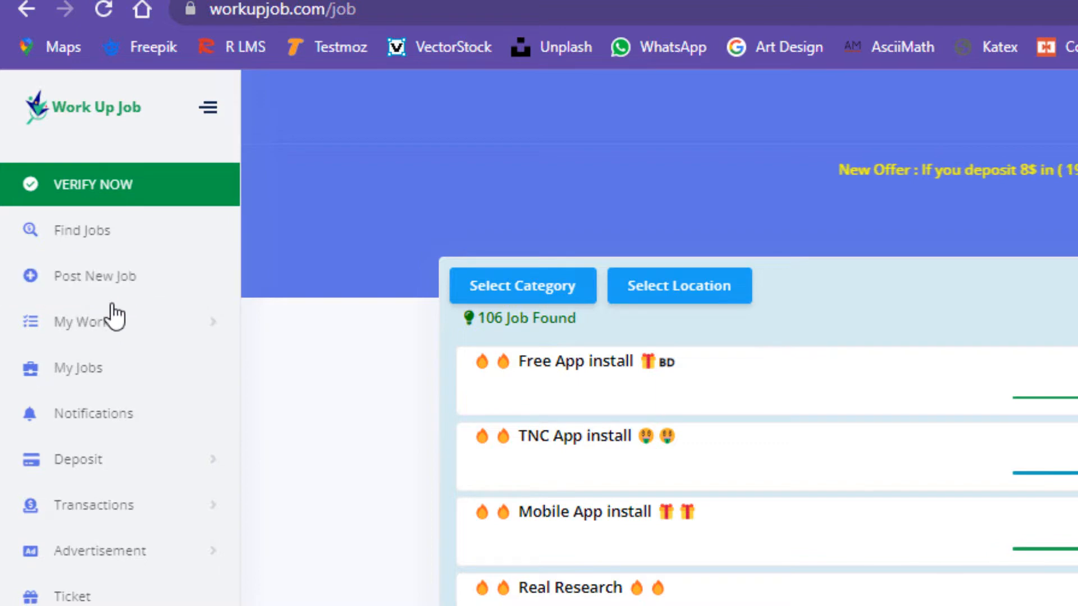
- Open the form for posting a new job and enlarge the page view
click(115, 299)
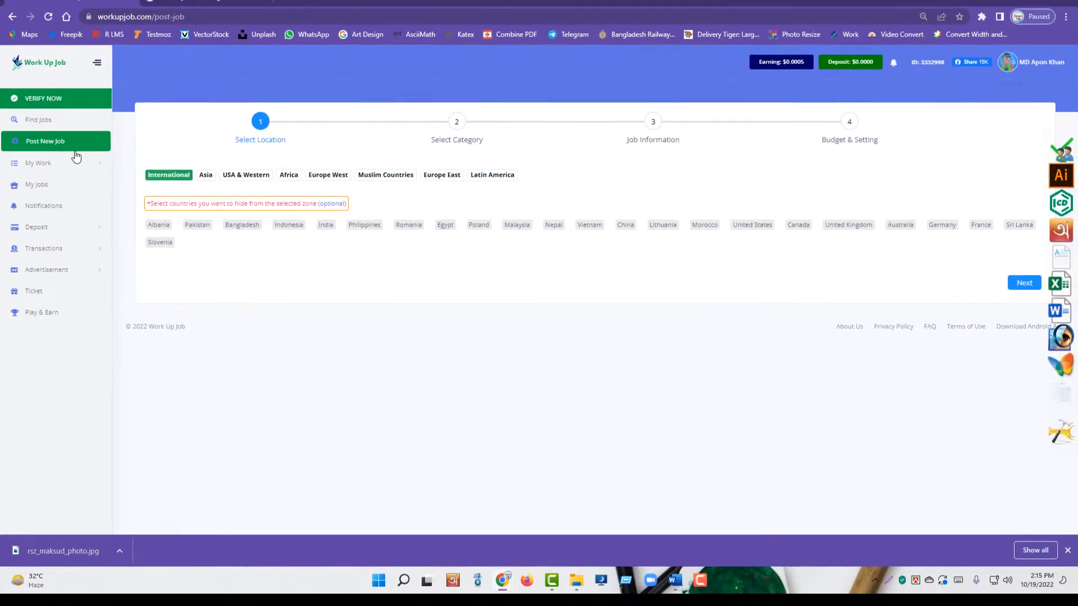
key(ctrl+plus)
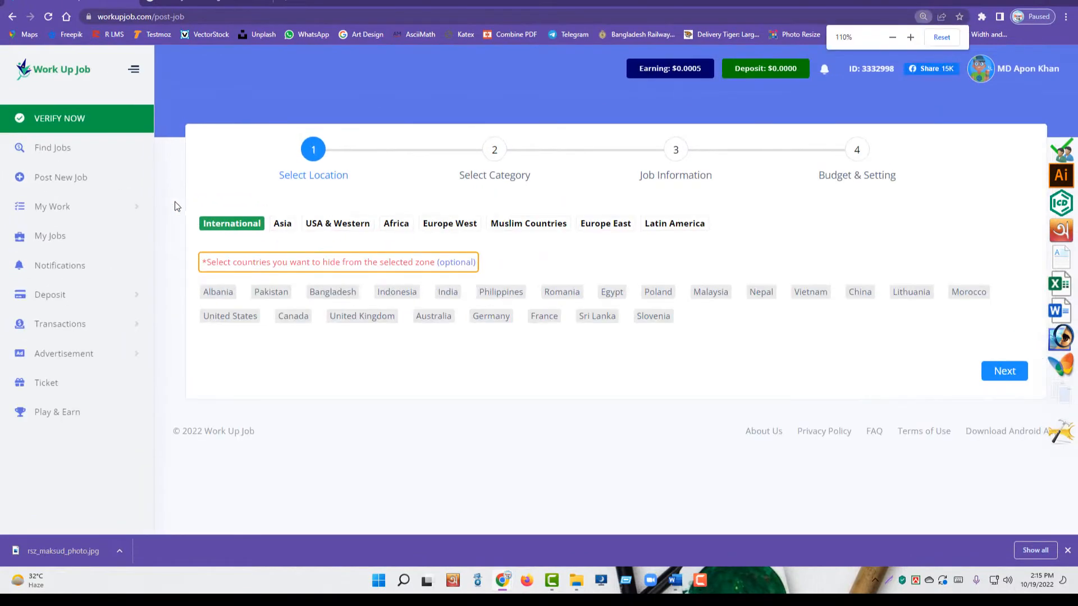
key(ctrl+plus)
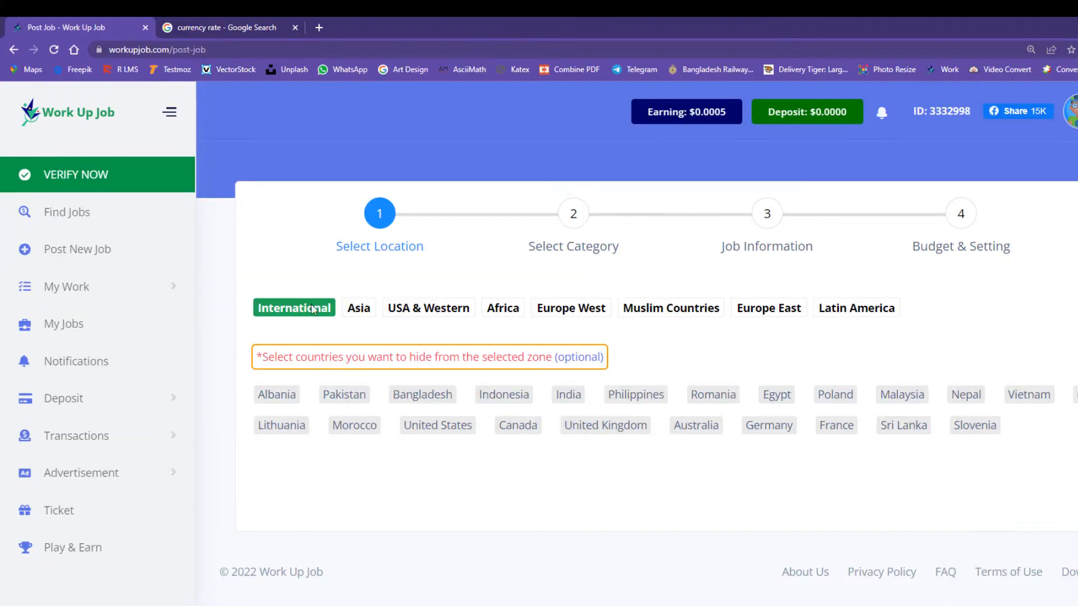
- Review the countries in the location zones, select International as the job's zone and continue to the category selection
click(362, 313)
click(430, 315)
click(514, 313)
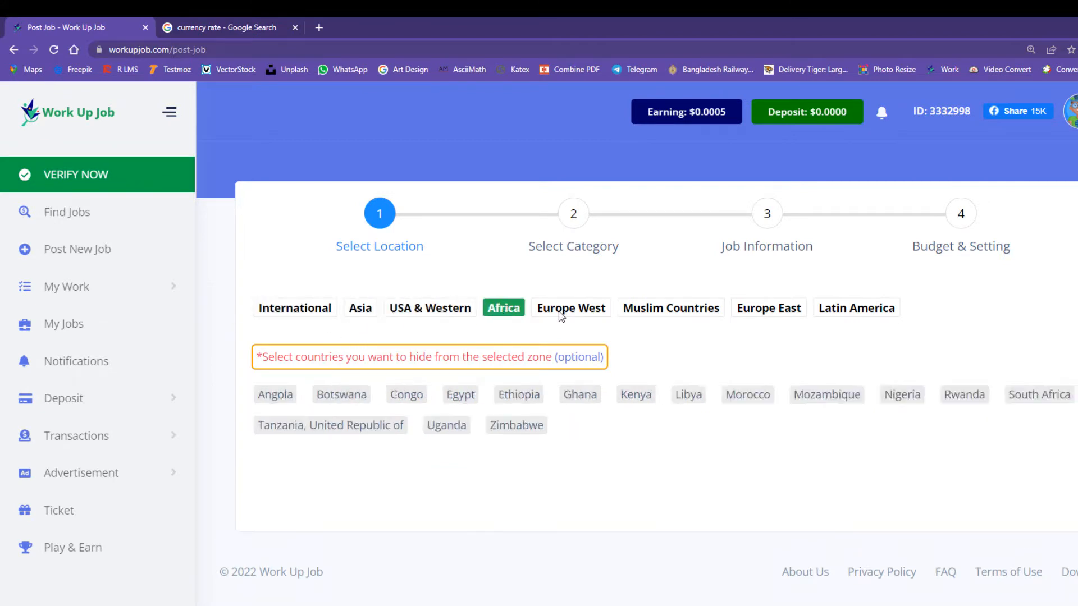
click(561, 313)
click(764, 309)
click(845, 312)
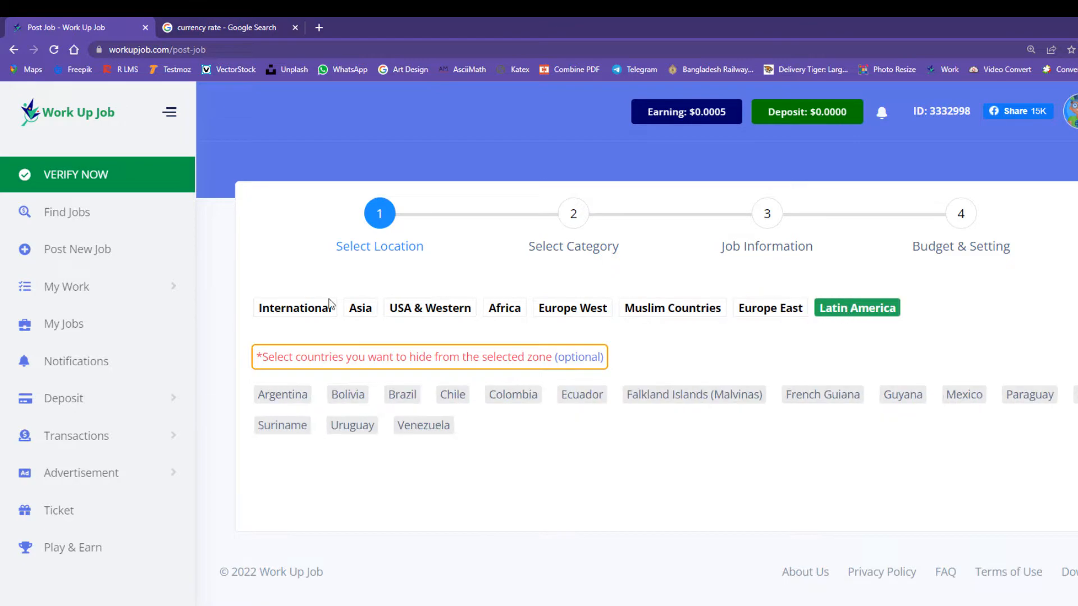
click(279, 303)
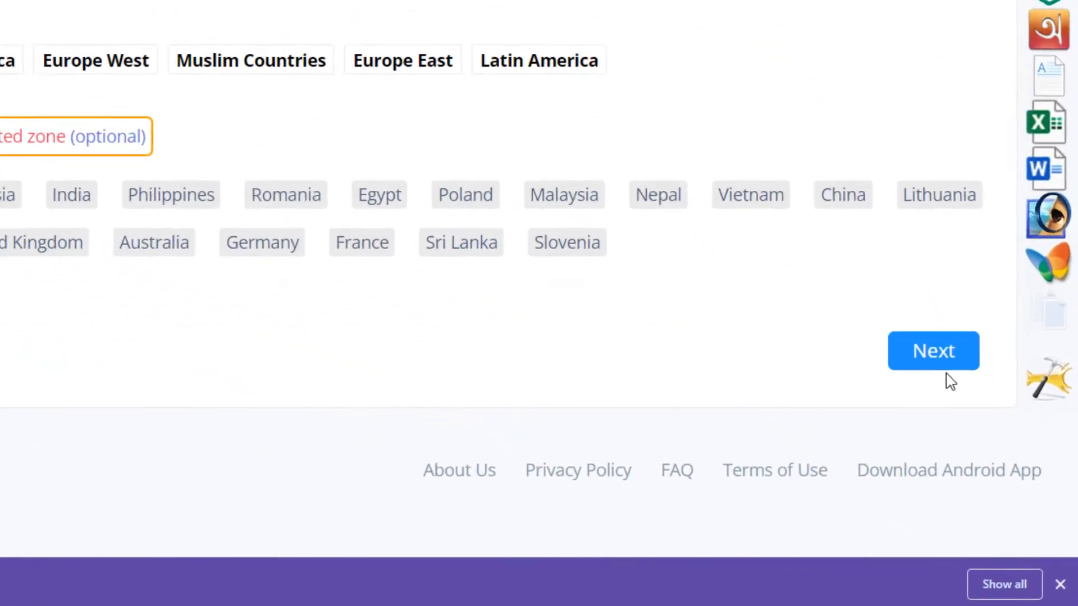
click(944, 364)
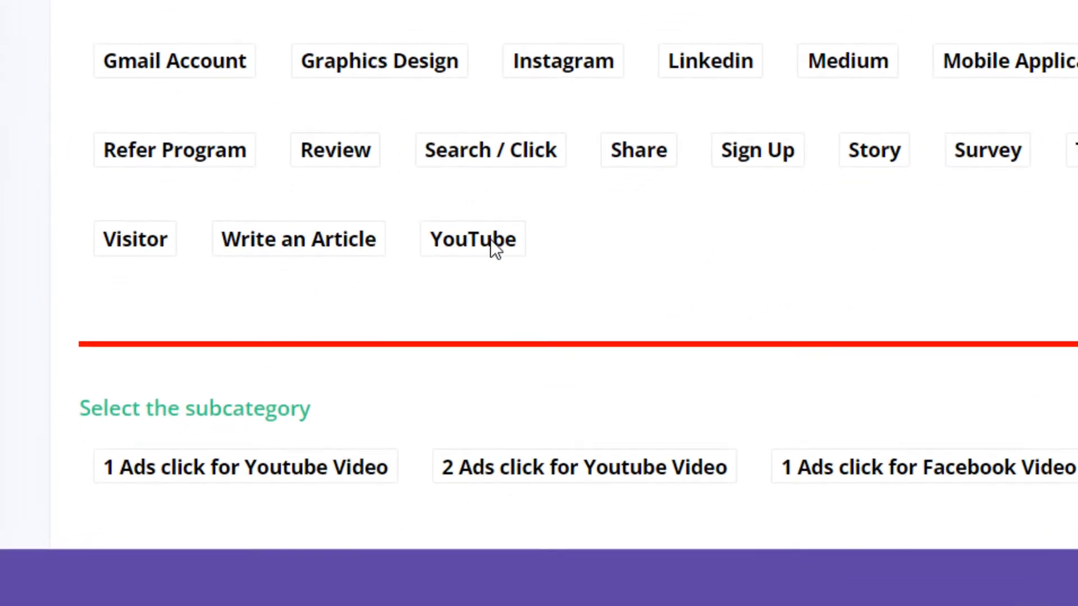
- Set the category to YouTube with subcategory "Your Video Length (1-2) Minutes + Subscriber" and continue to the job information
click(492, 239)
scroll(652, 168, down, 5)
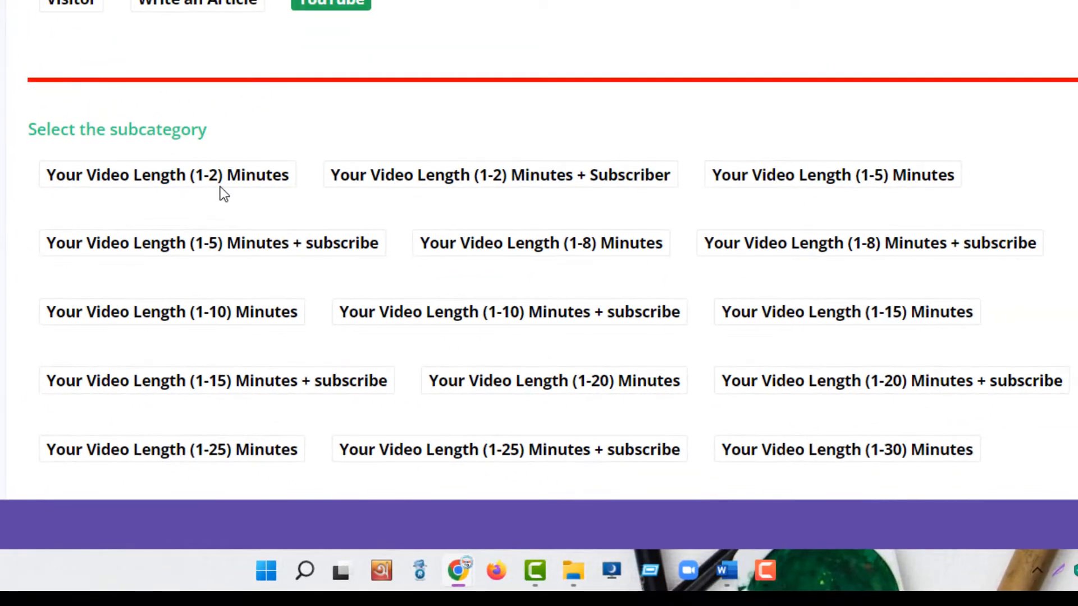
scroll(757, 113, down, 3)
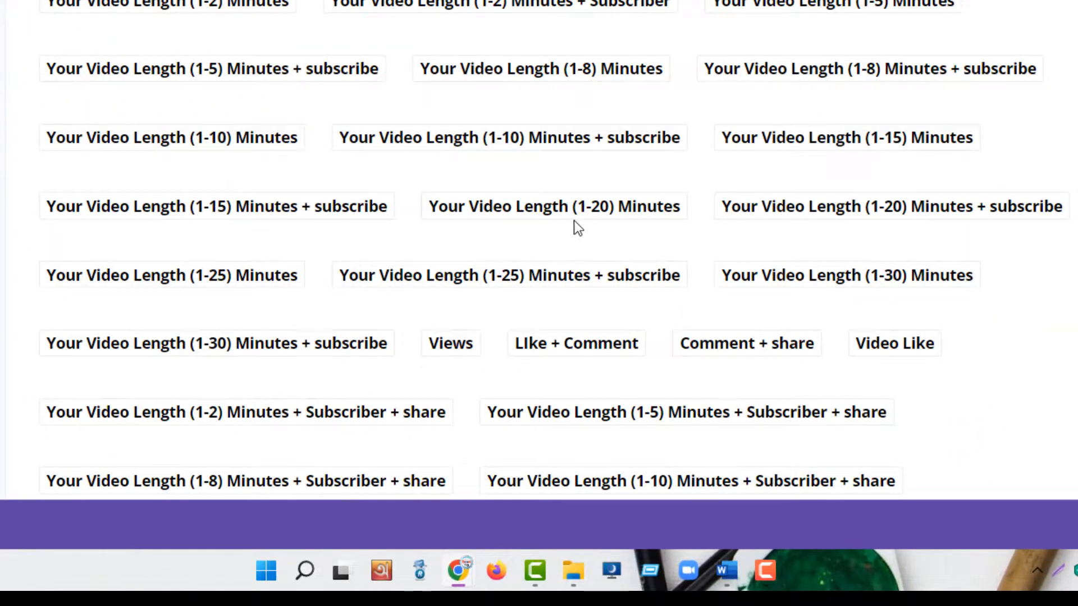
scroll(752, 88, down, 5)
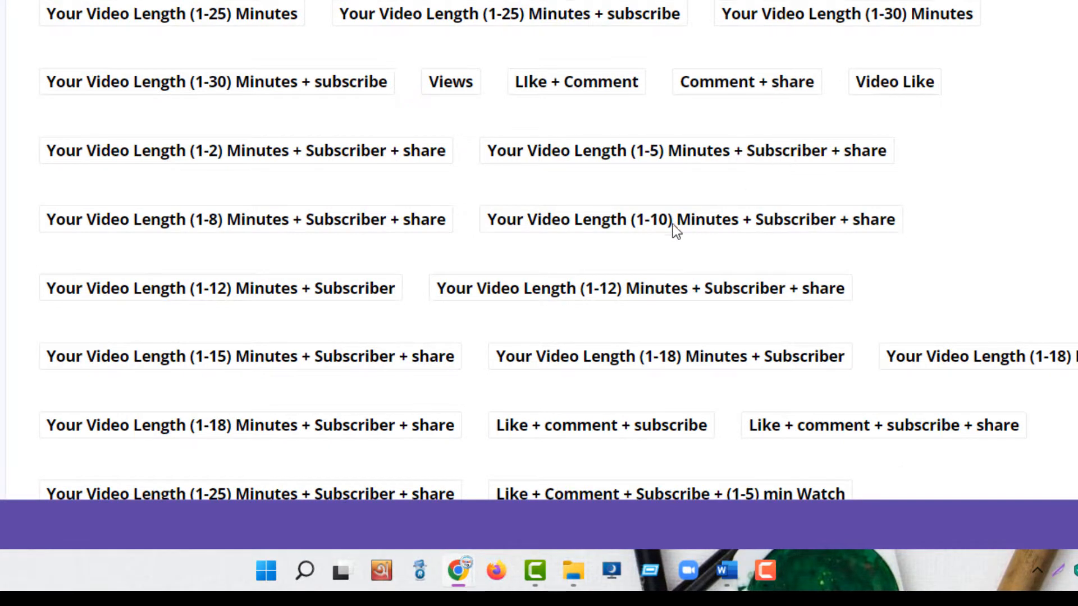
scroll(723, 294, down, 2)
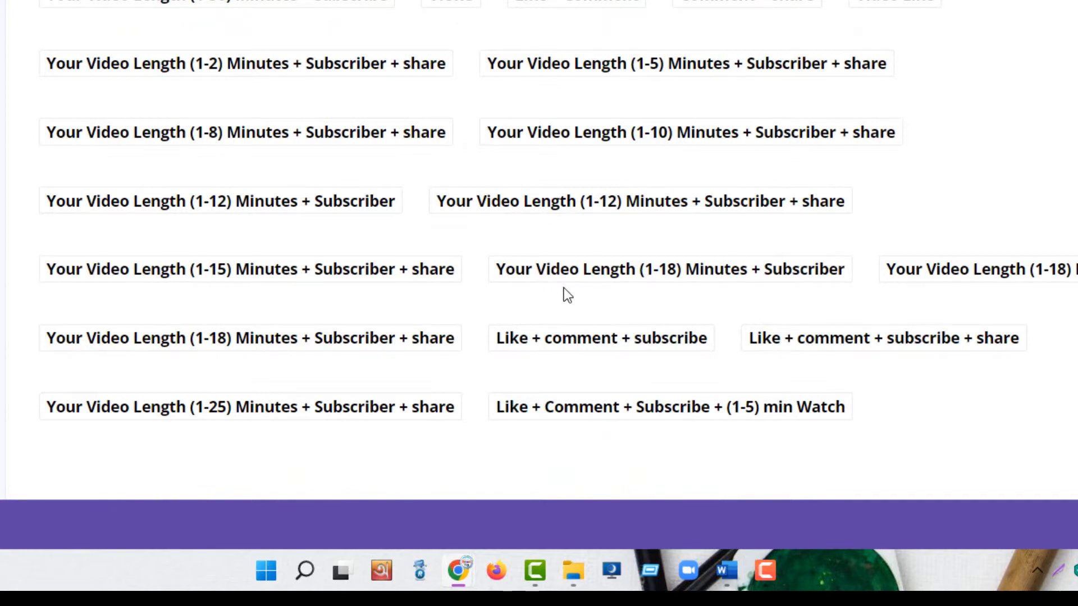
scroll(563, 288, up, 11)
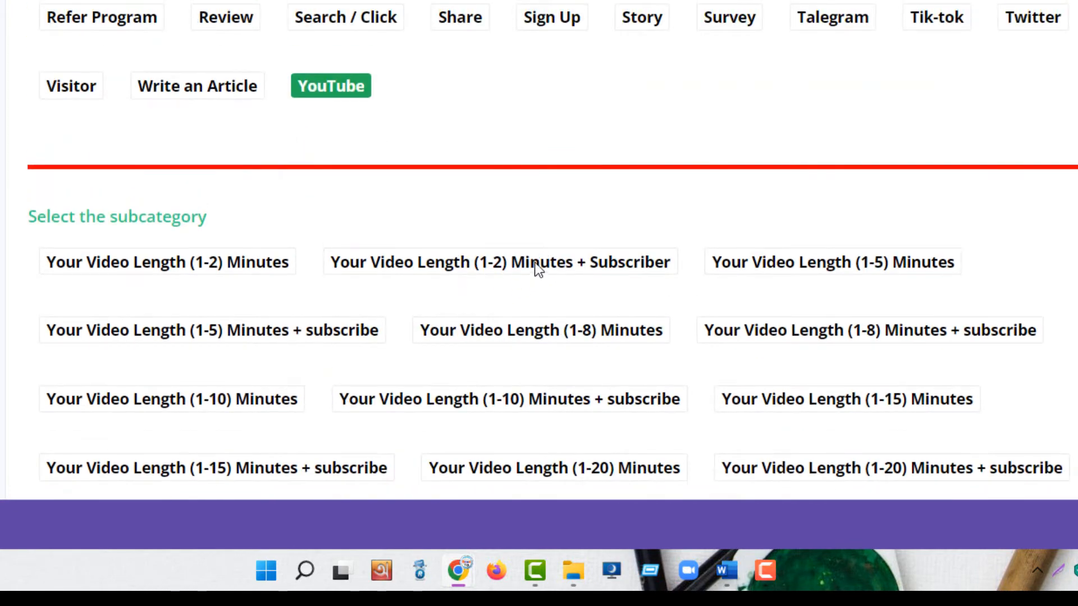
click(537, 263)
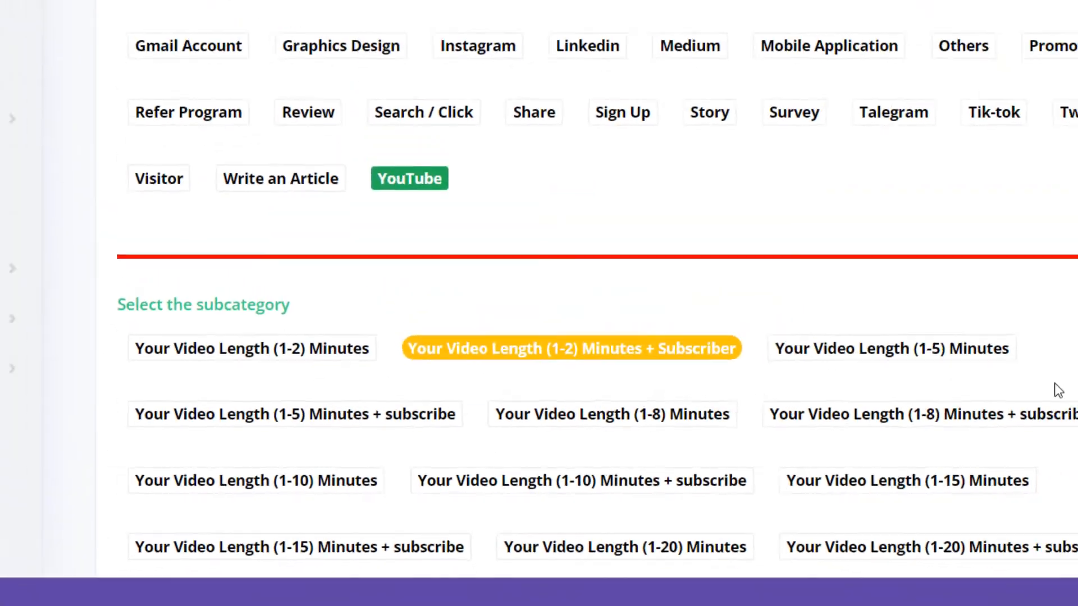
scroll(1058, 390, down, 5)
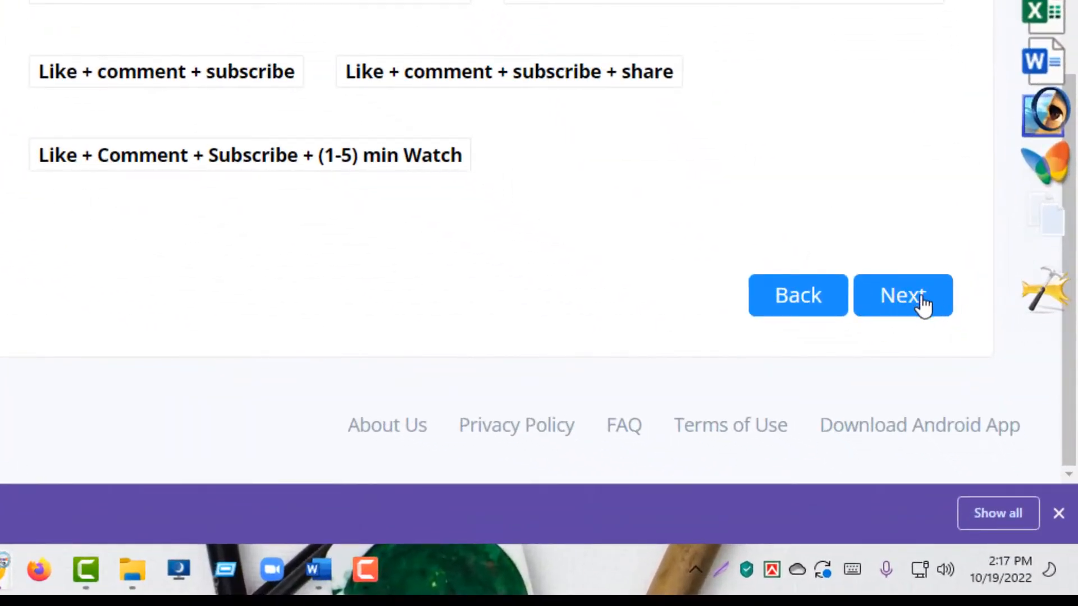
click(898, 301)
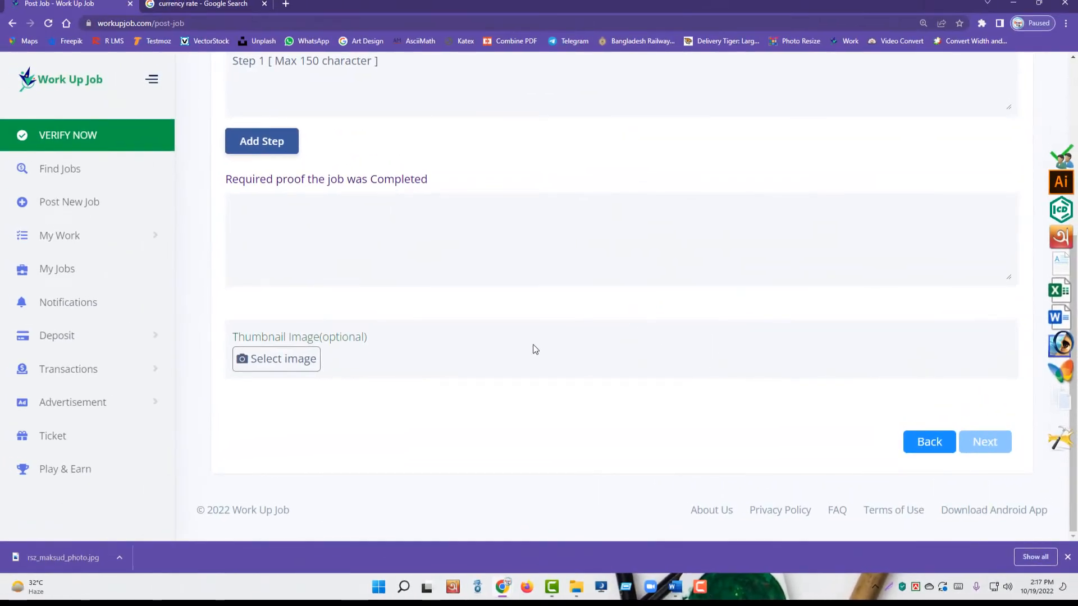
- Try "Need Permanent Subscriber" as the job title and clear it
scroll(530, 347, up, 1)
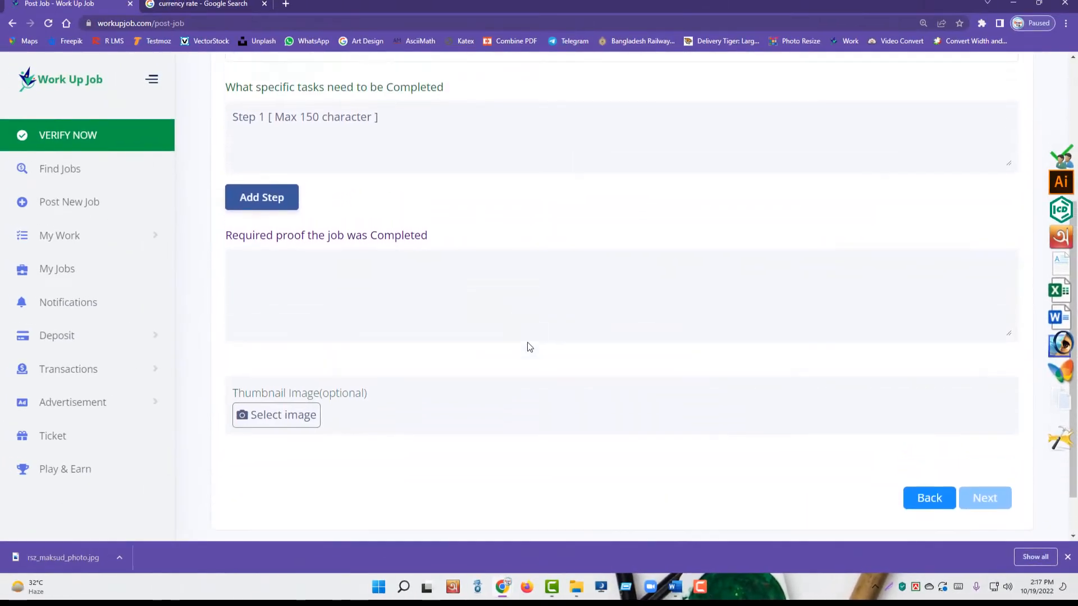
scroll(505, 342, up, 2)
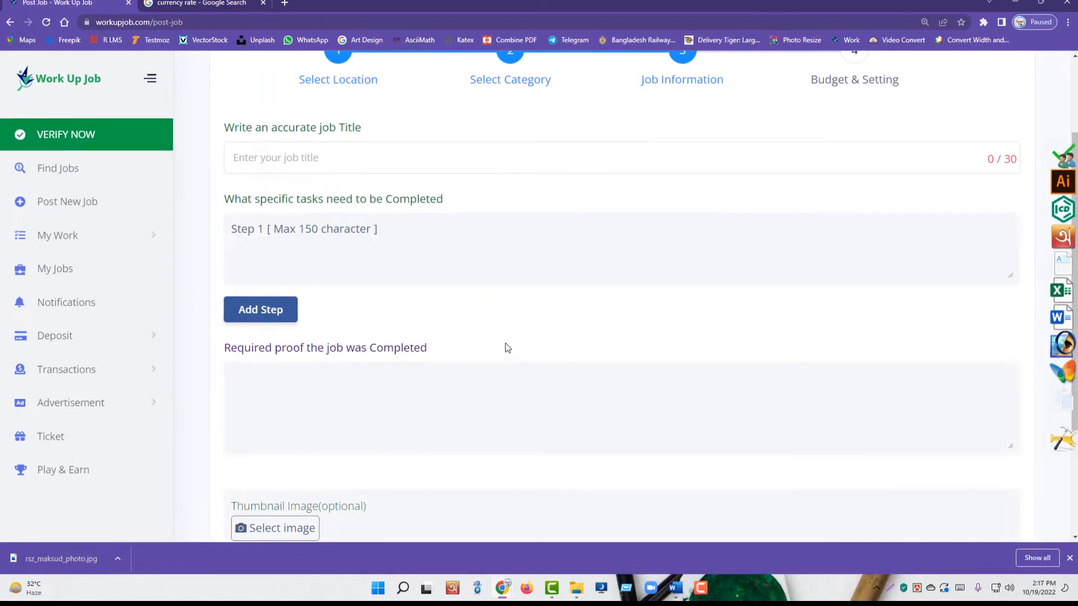
scroll(453, 335, up, 1)
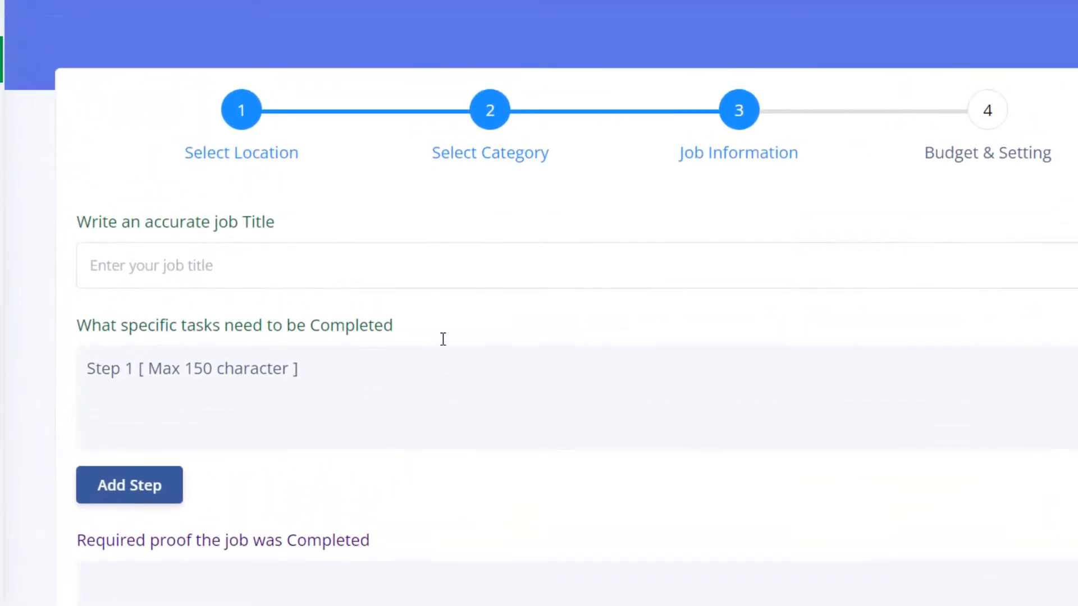
click(173, 274)
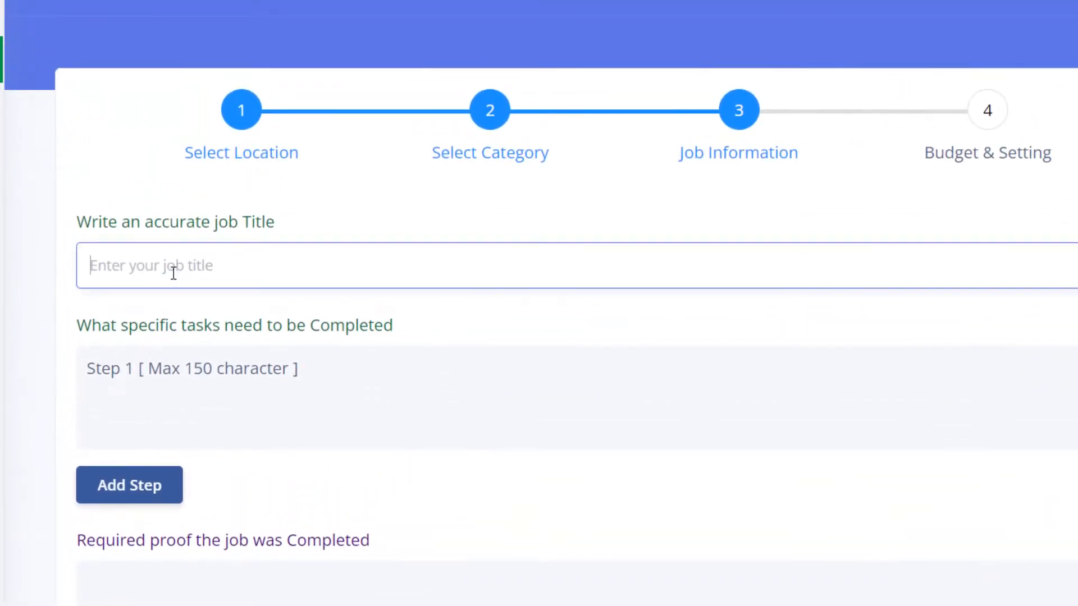
drag(83, 227, 291, 229)
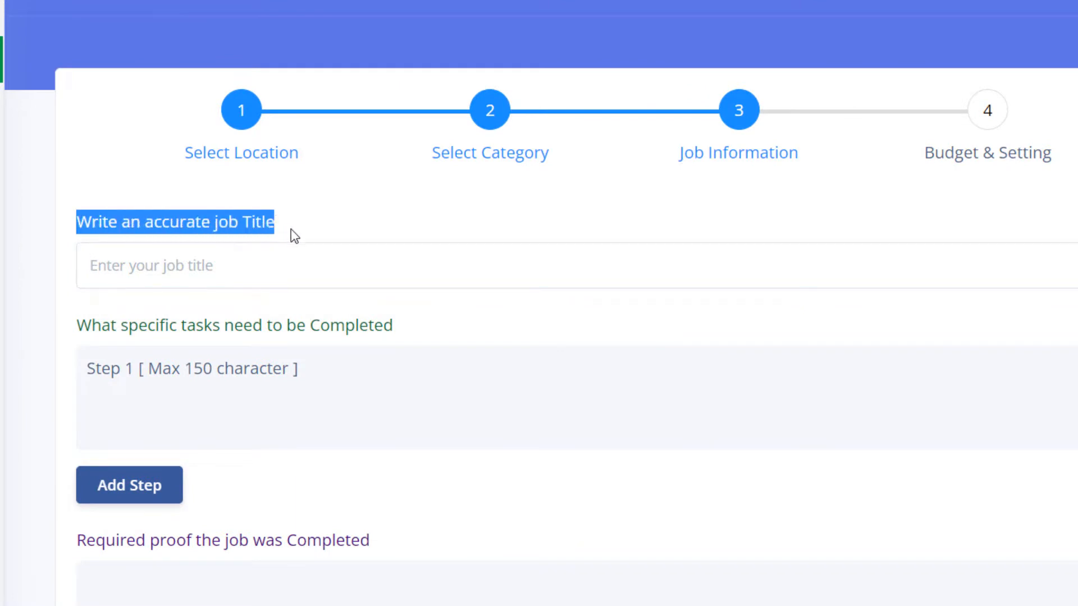
click(213, 269)
text(Need Permanent)
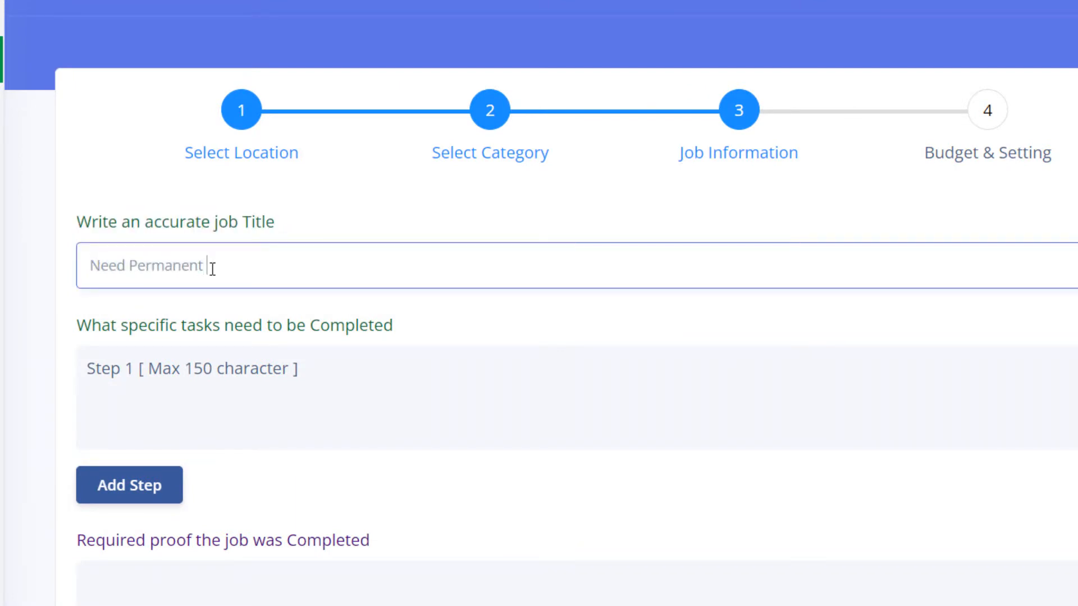
text( Subscriber)
key(ctrl+a)
key(BackSpace)
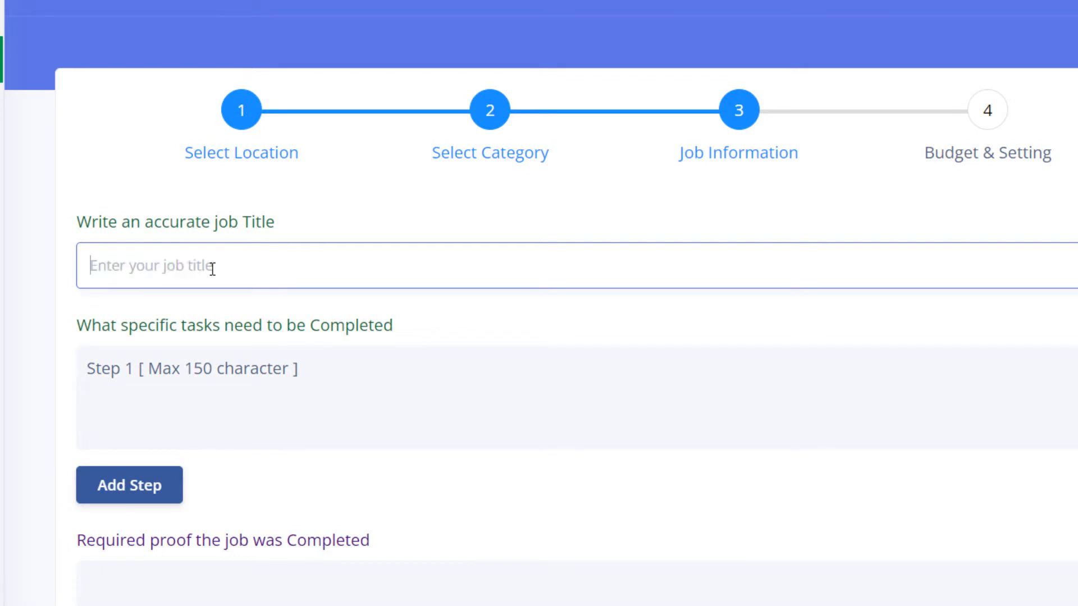
- Try "Watch Time and Subscribe" as the job title and clear it
text(Watch)
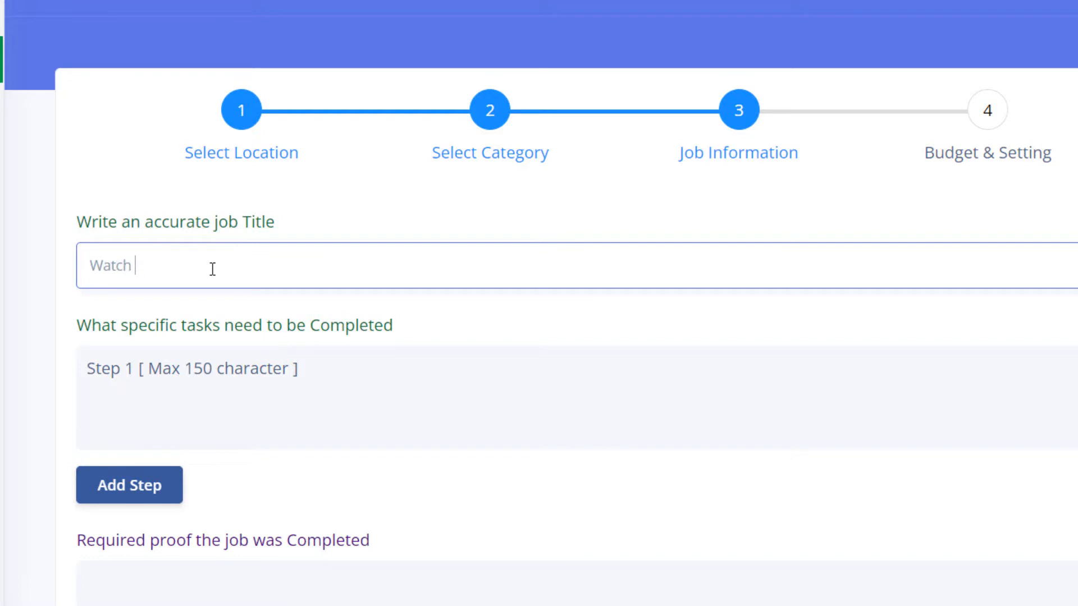
text( Time and Sp)
text(bscribe)
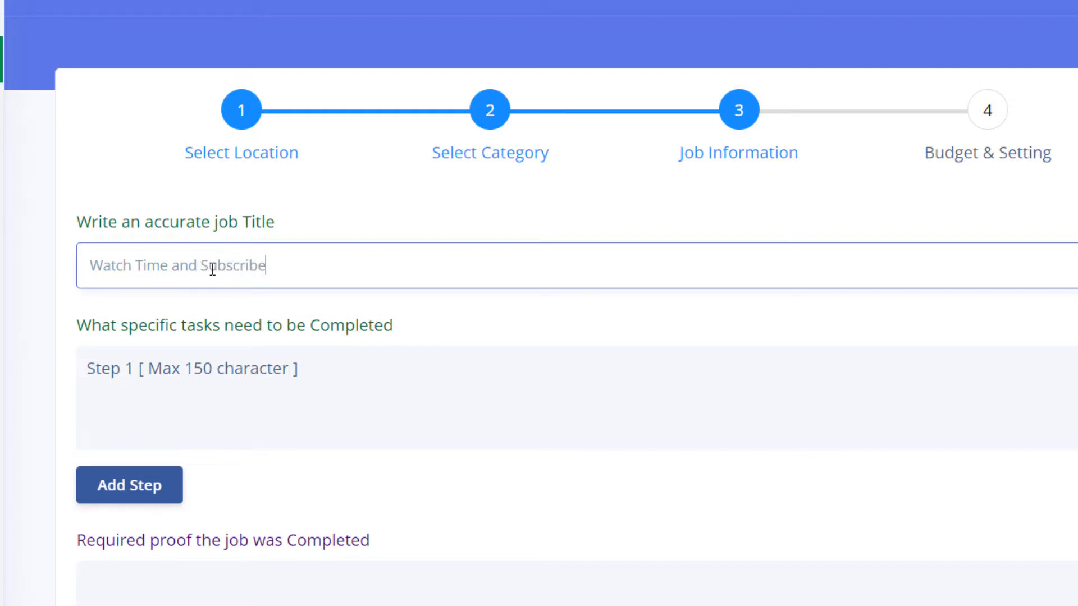
key(ctrl+a)
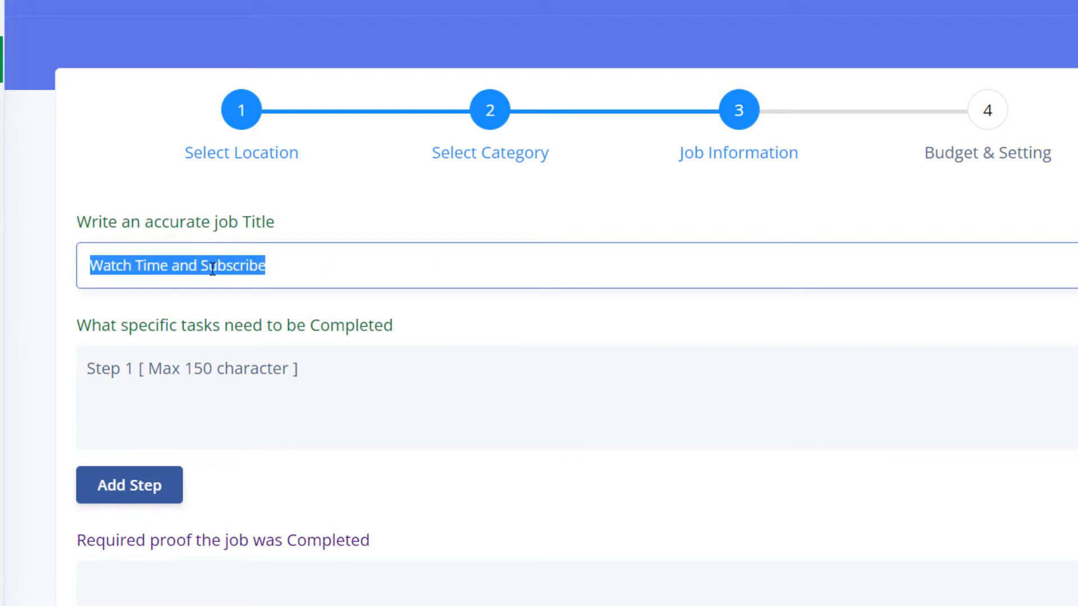
key(BackSpace)
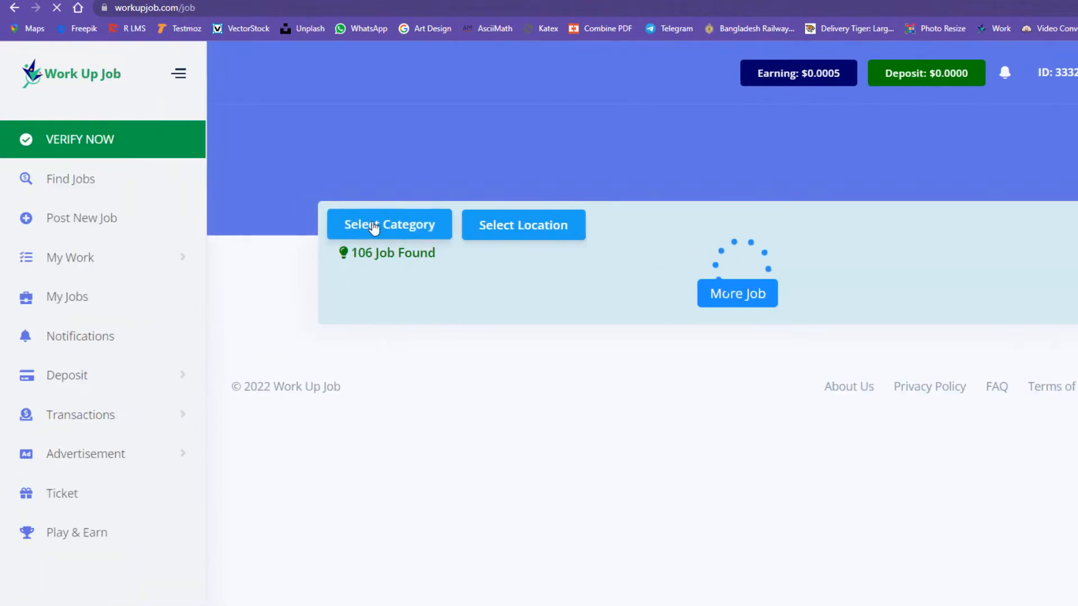
- Filter the available jobs by the YouTube category and examine the titles of the listed jobs
click(392, 227)
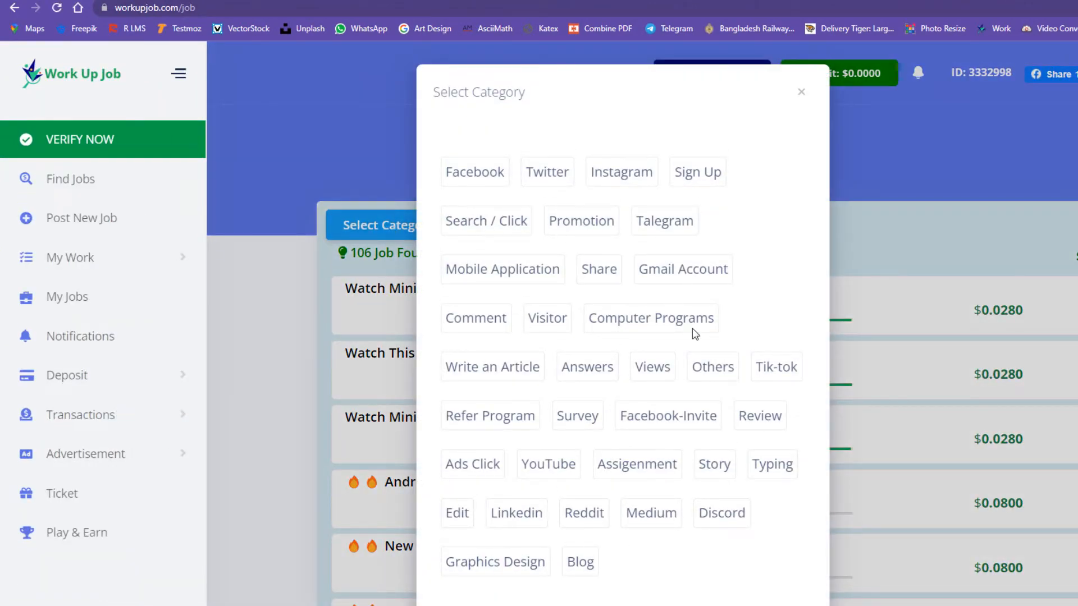
click(547, 468)
scroll(737, 447, down, 3)
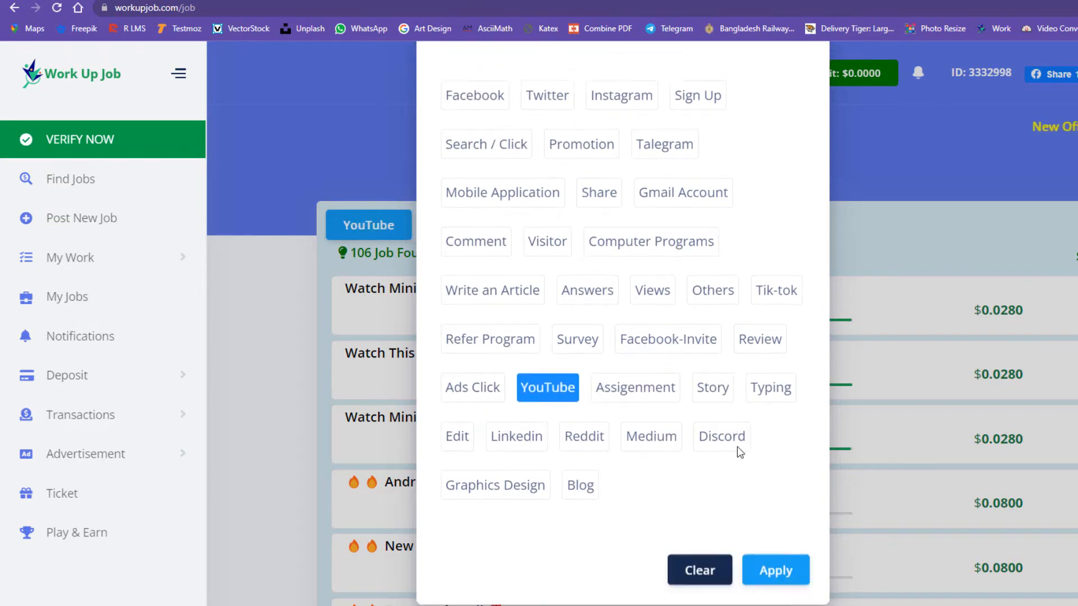
click(775, 561)
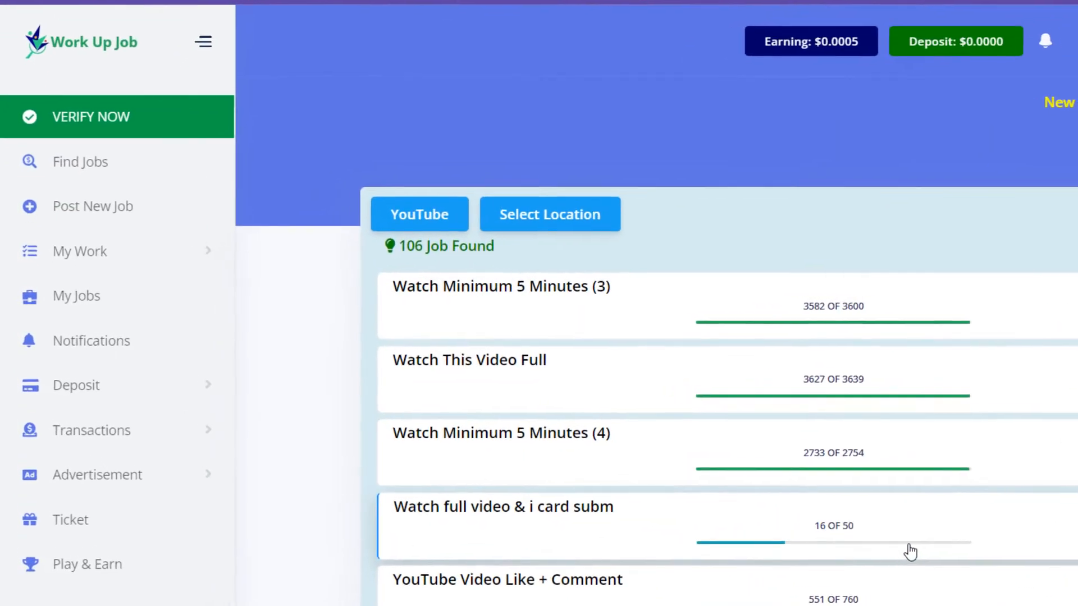
scroll(735, 487, down, 3)
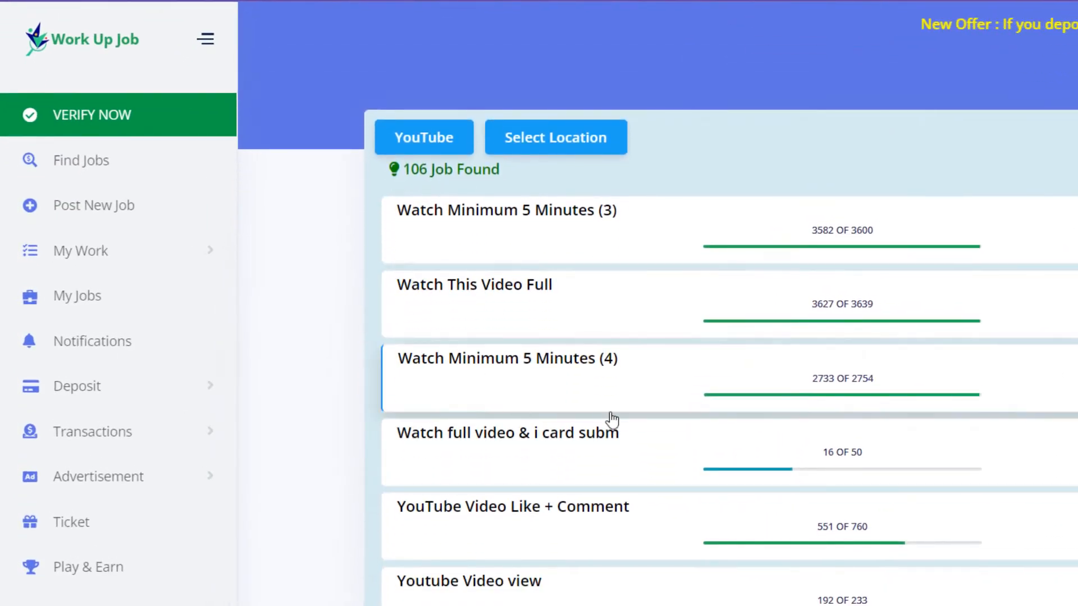
scroll(609, 416, down, 1)
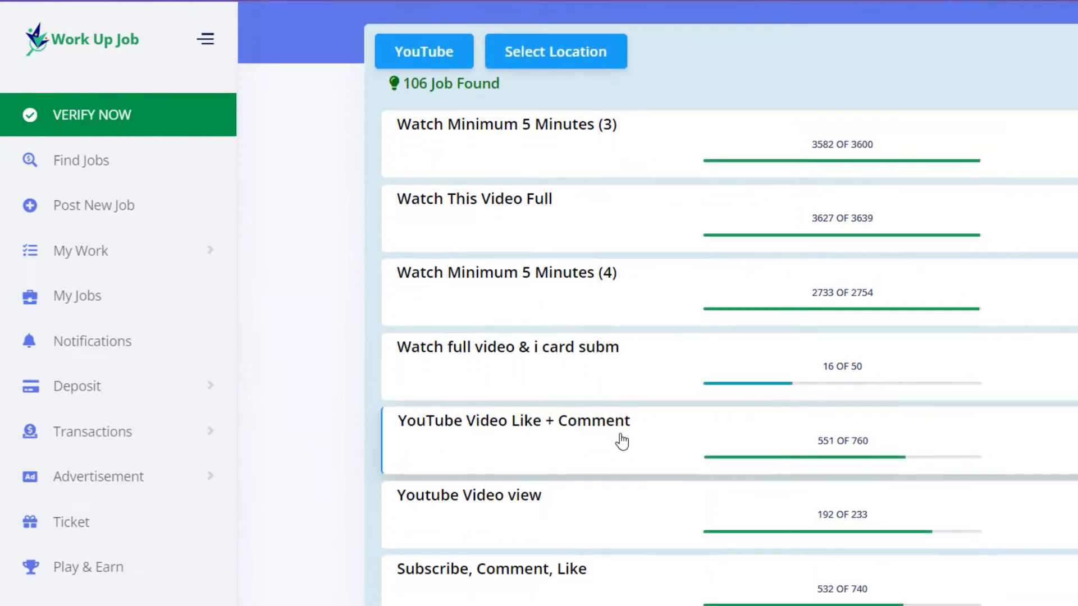
scroll(527, 412, down, 2)
scroll(541, 454, down, 1)
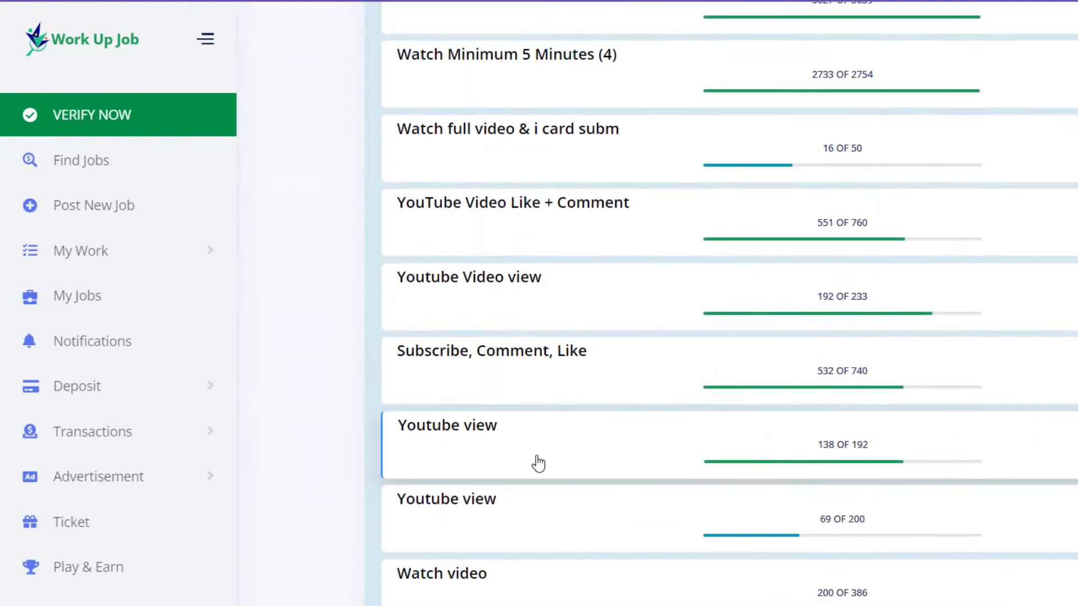
scroll(506, 553, down, 1)
scroll(506, 584, down, 3)
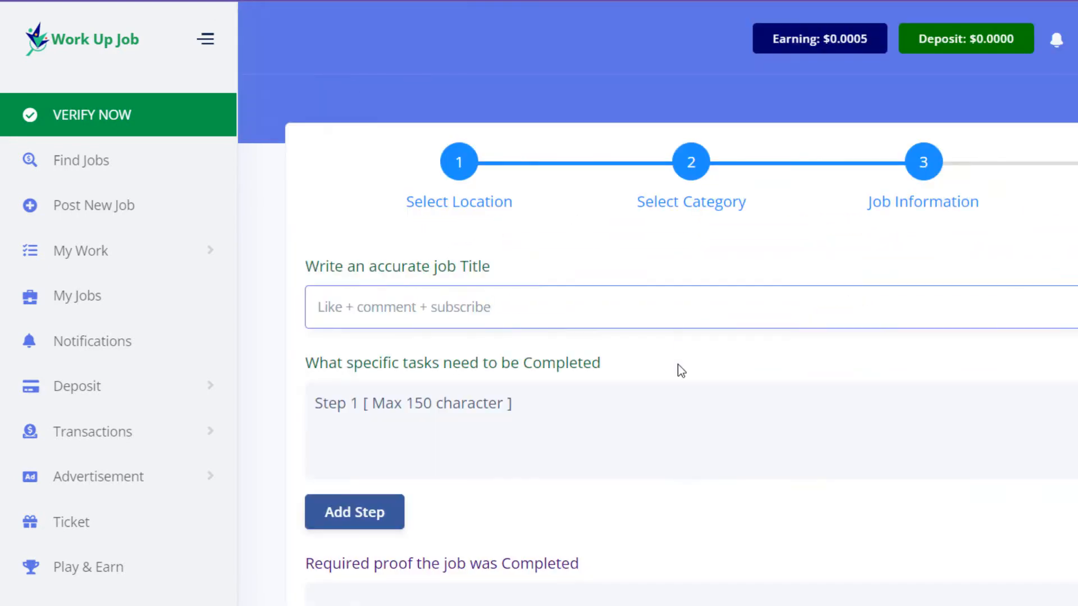
- Enter "ভিডিও টি সম্পূর্ণ দেখতে হবে। কোন প্রকার Skip করা যাবে না।" as the first task step of the job
click(370, 412)
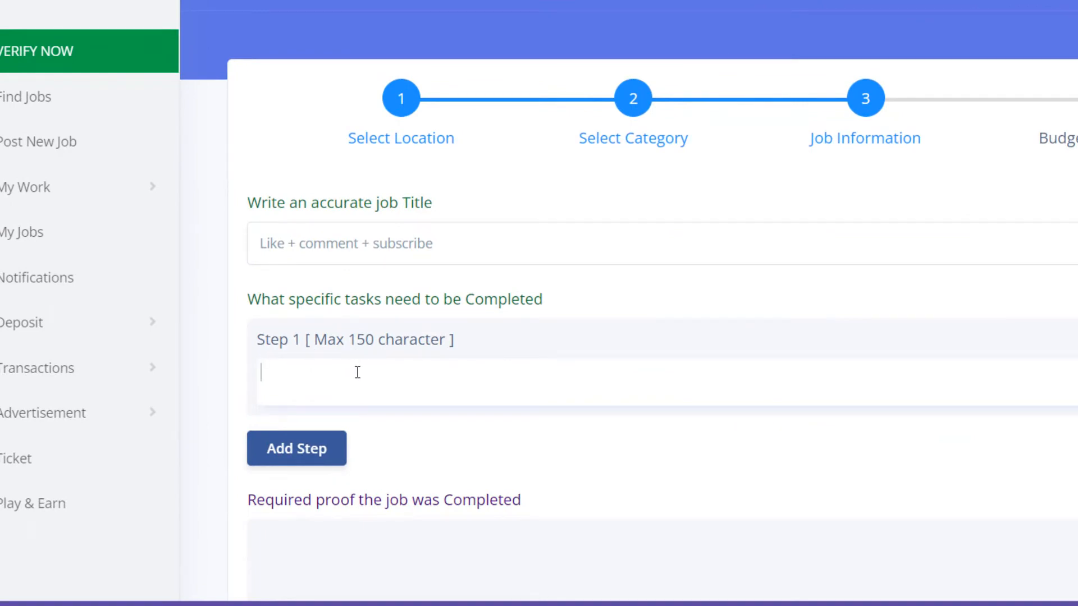
drag(242, 298, 551, 312)
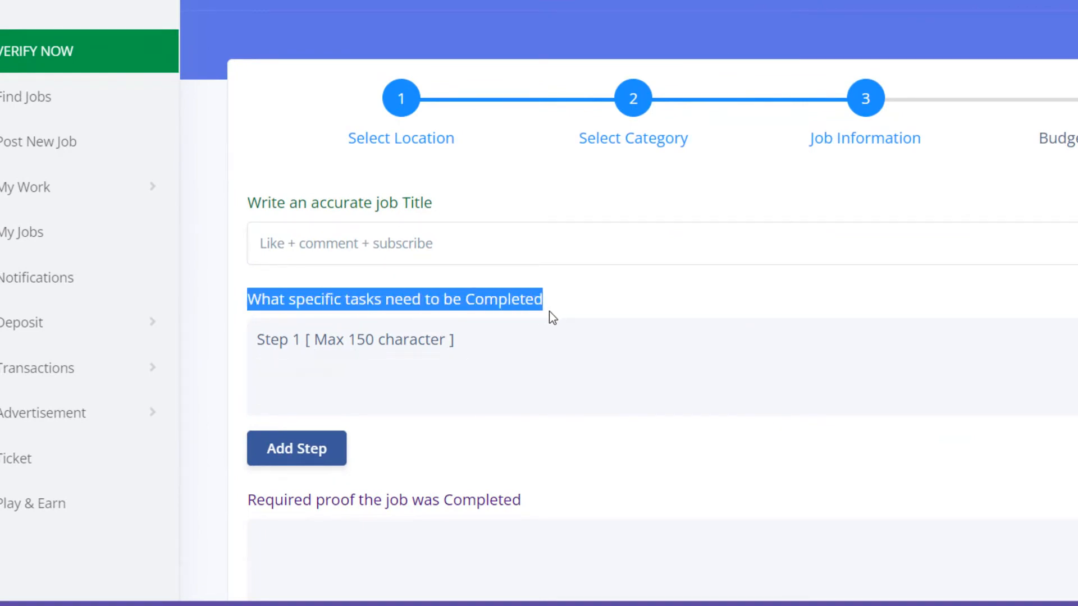
click(342, 371)
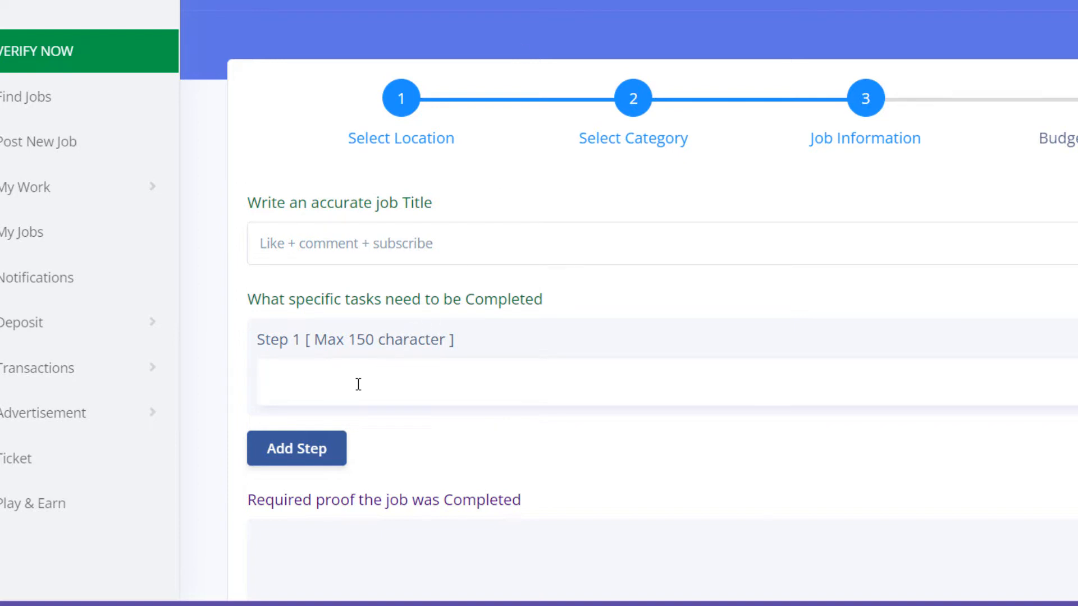
text(ভিডি)
text(ভিডিও টি সম্পূর্ণ দেখতে হবে। কে)
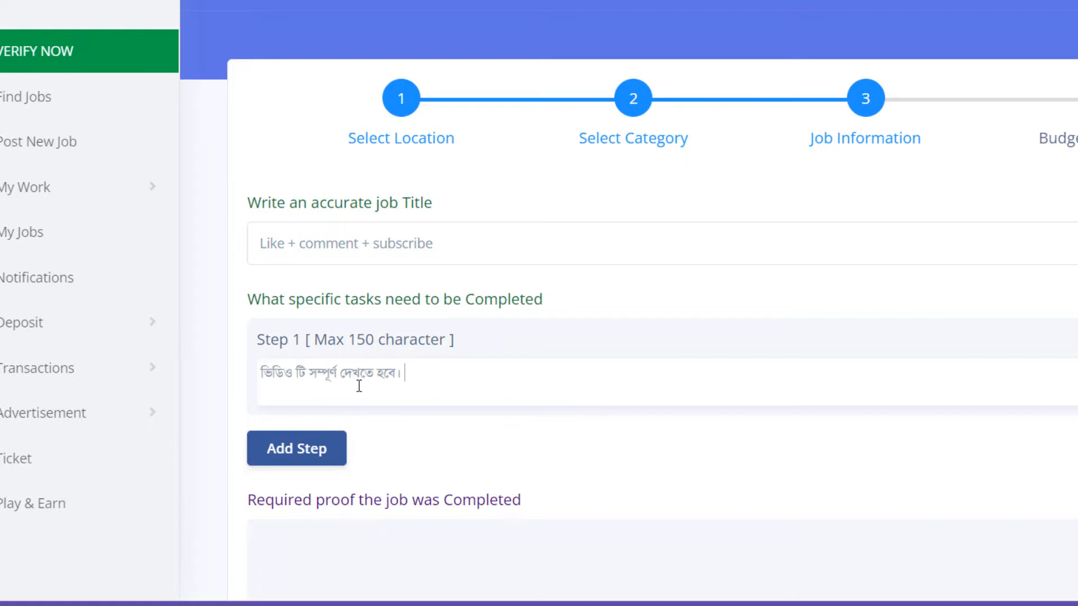
- Add a second task step reading "ভিডিও তে কতগুরো আইকার্ড আসছে দেখতে হবে।"
click(318, 224)
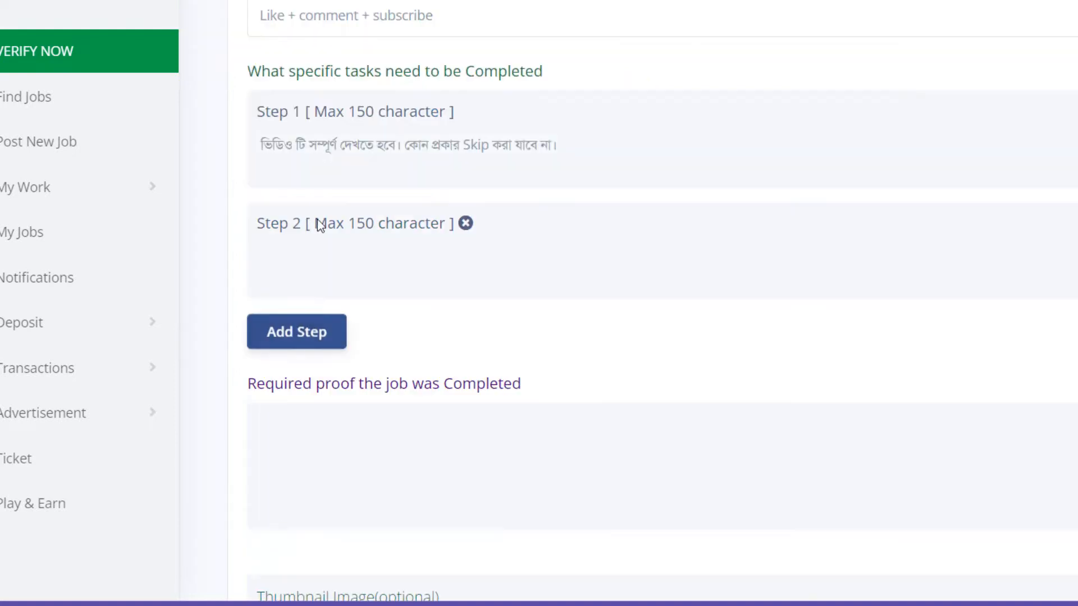
click(337, 251)
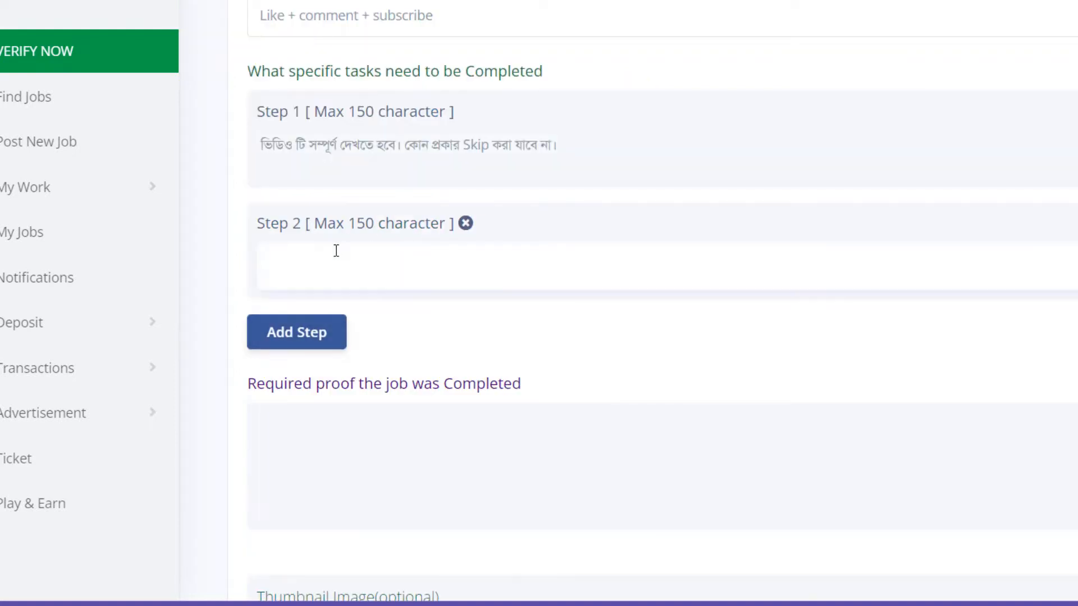
text(ভিডিও তে কতগুরো আইকার্ড আসছে দেখতে হবে।)
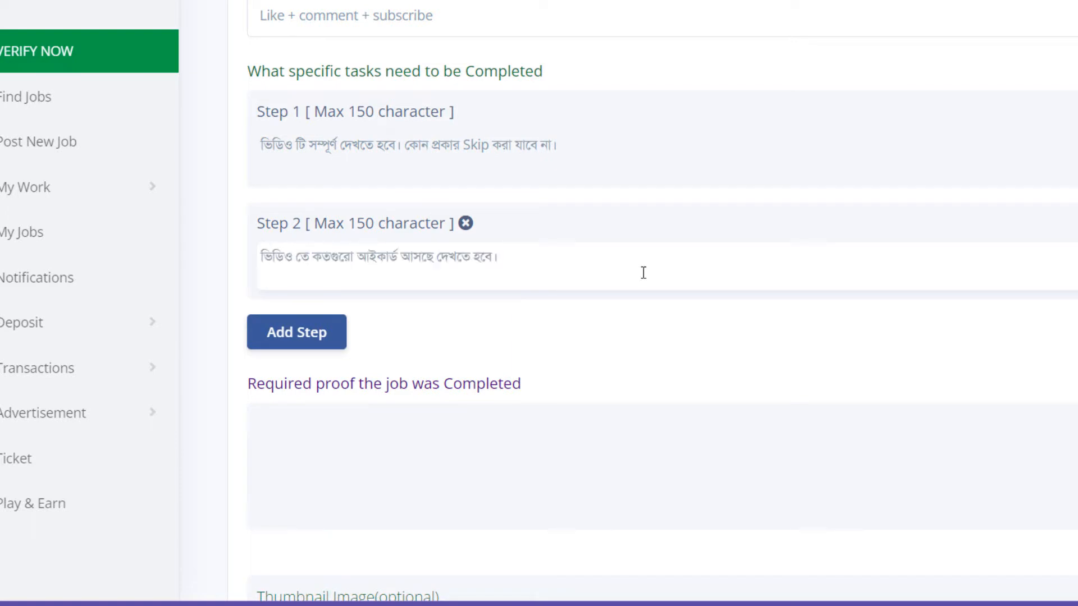
- Add a third task step reading "ভিডিওতে কতগুলো সাবস্ক্রাইবার বাটন আসছে বলতে হবে।"
click(314, 344)
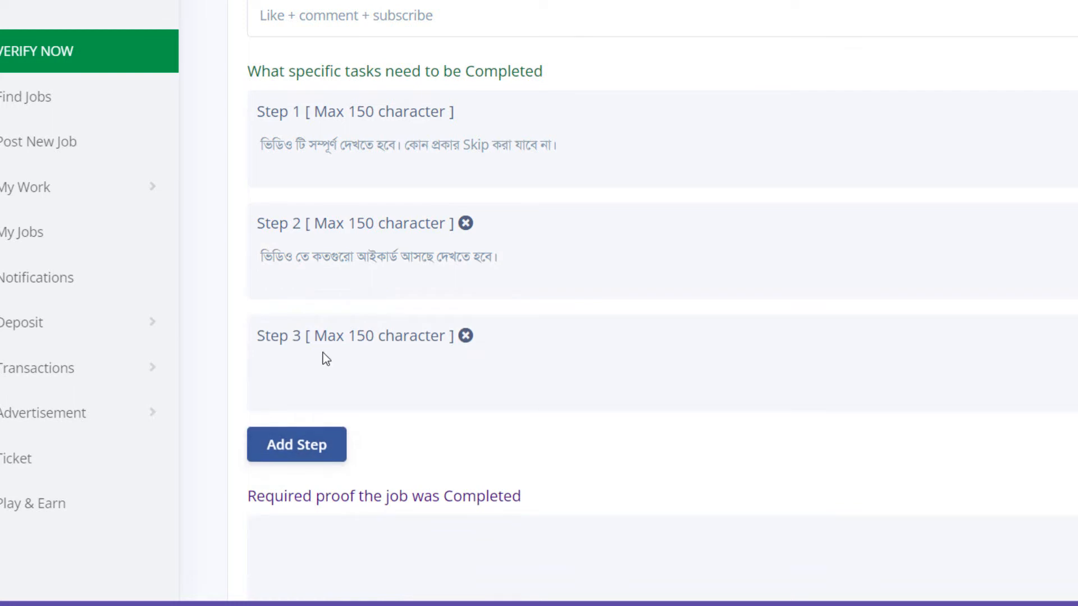
click(325, 372)
text(ভিডিওতে কতগুলো সাবস্ক্রাইবার বাটন আসছে বলতে হবে।)
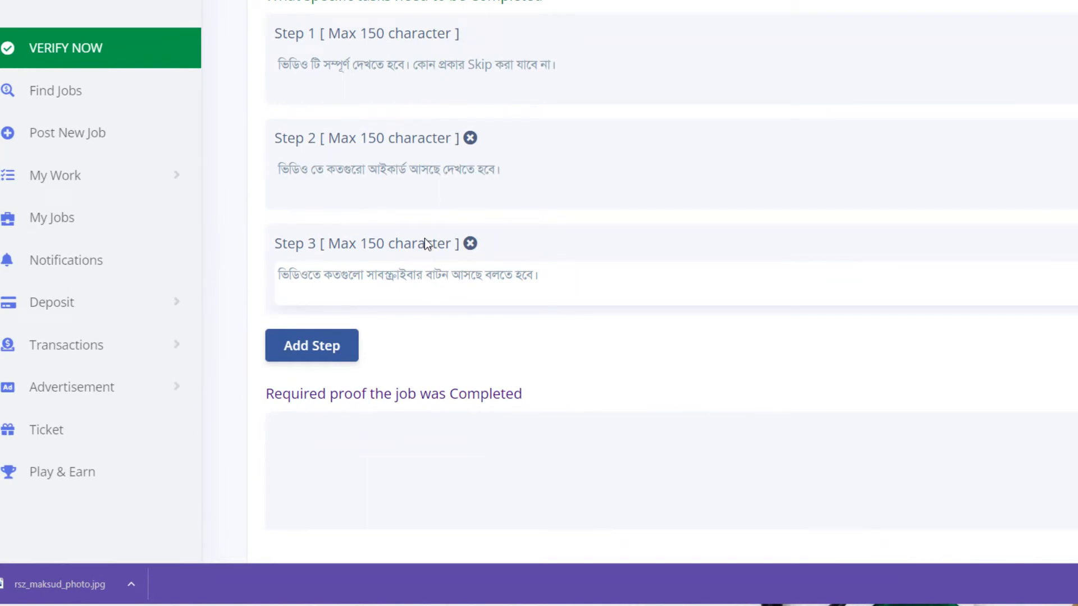
- Fill in the required proof in Bengali, asking for screenshots at the video's start and end plus subscribe, like, comment and bell icon on
scroll(384, 264, down, 3)
click(323, 294)
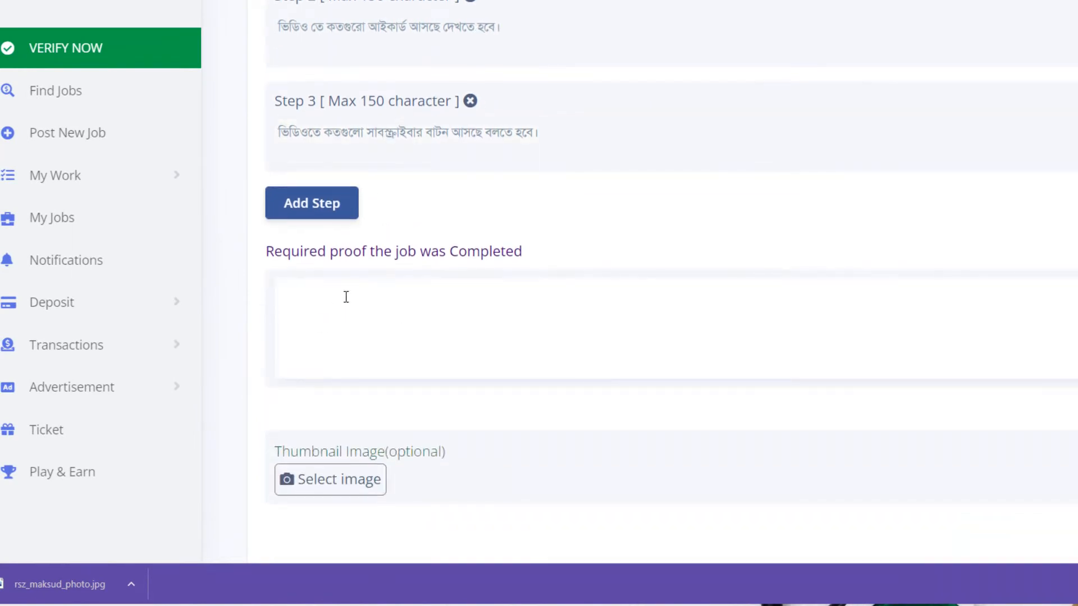
drag(269, 257, 503, 257)
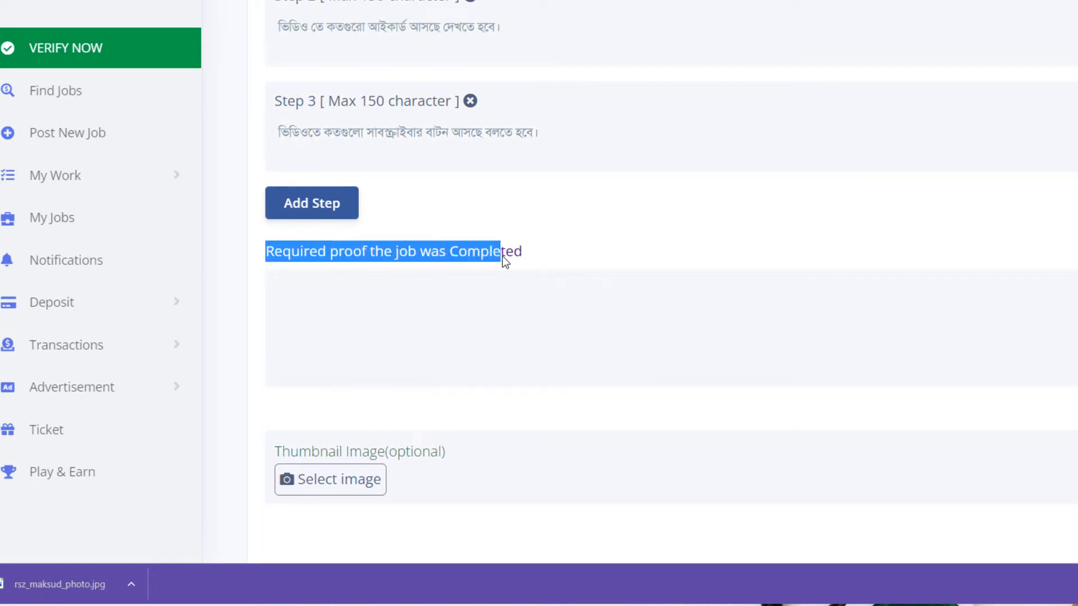
click(534, 259)
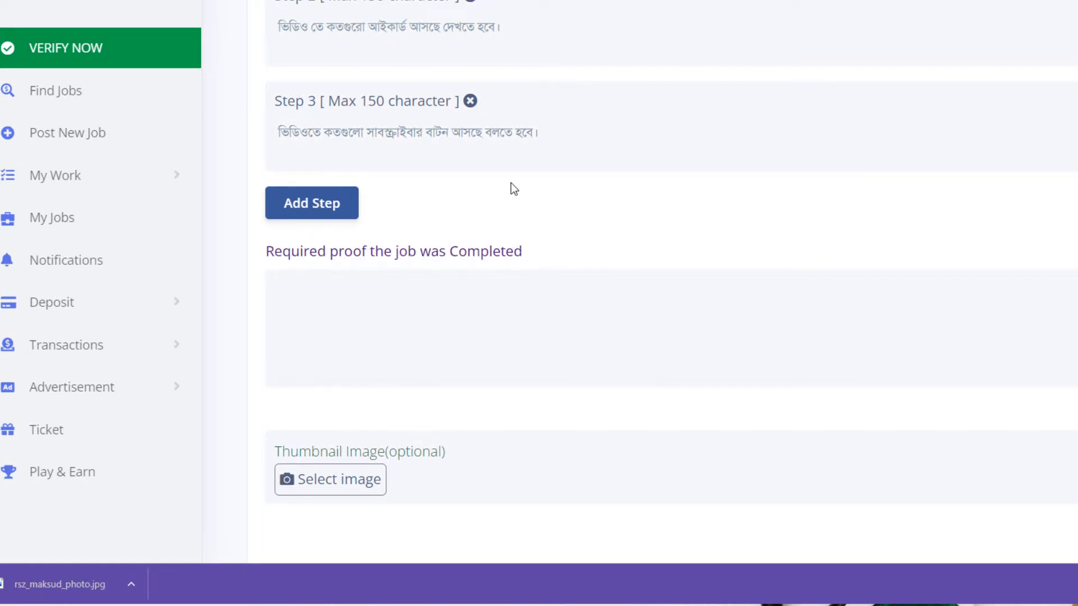
text(প্রথমে ভিডিও টি দেখে একটি স্ক্রিন শট দিতে হবে এবং শেষে একটি স্ক্রিনশট দিতে হবে। অবশ্যই সাবস্ক্রাইব, লাইক, কমেন্ট, বেল আইকন টি অন)
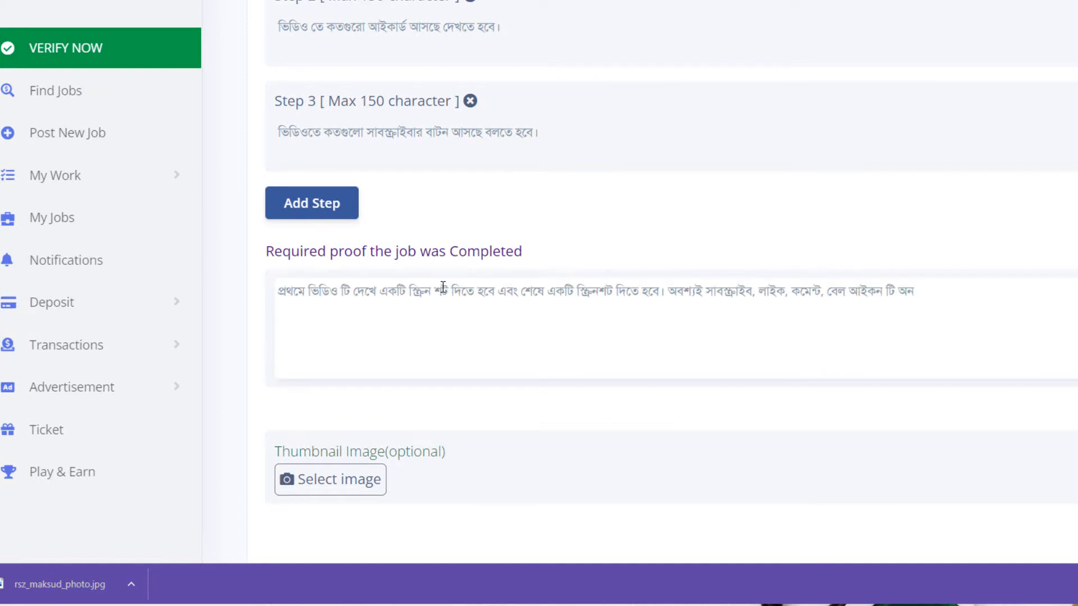
text(রতে হবে।)
- Add the Stick To channel page image as the job's thumbnail and continue to Budget & Setting
scroll(335, 347, down, 2)
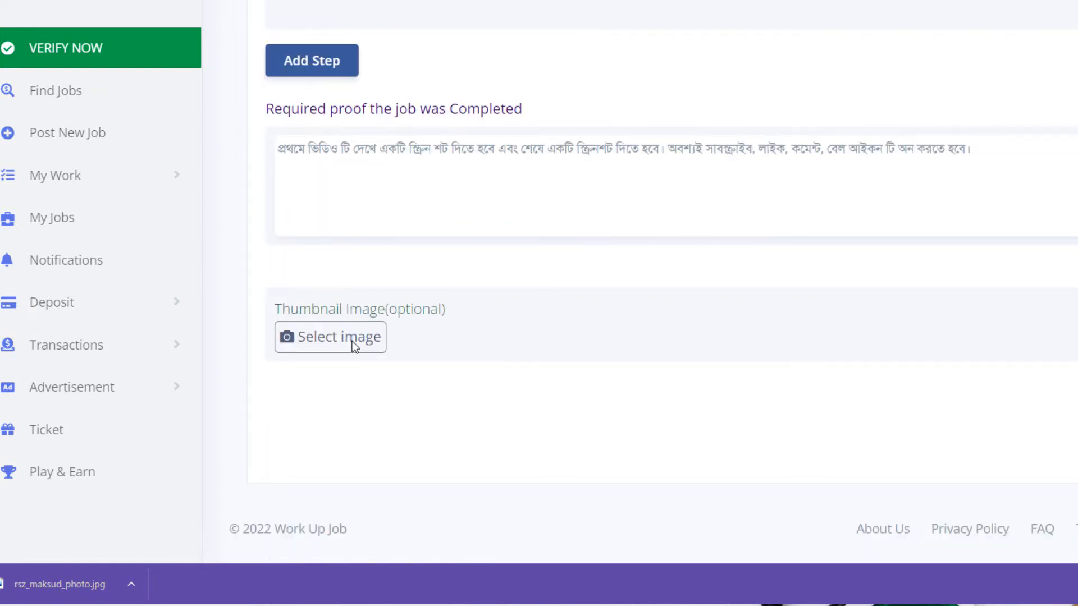
click(352, 342)
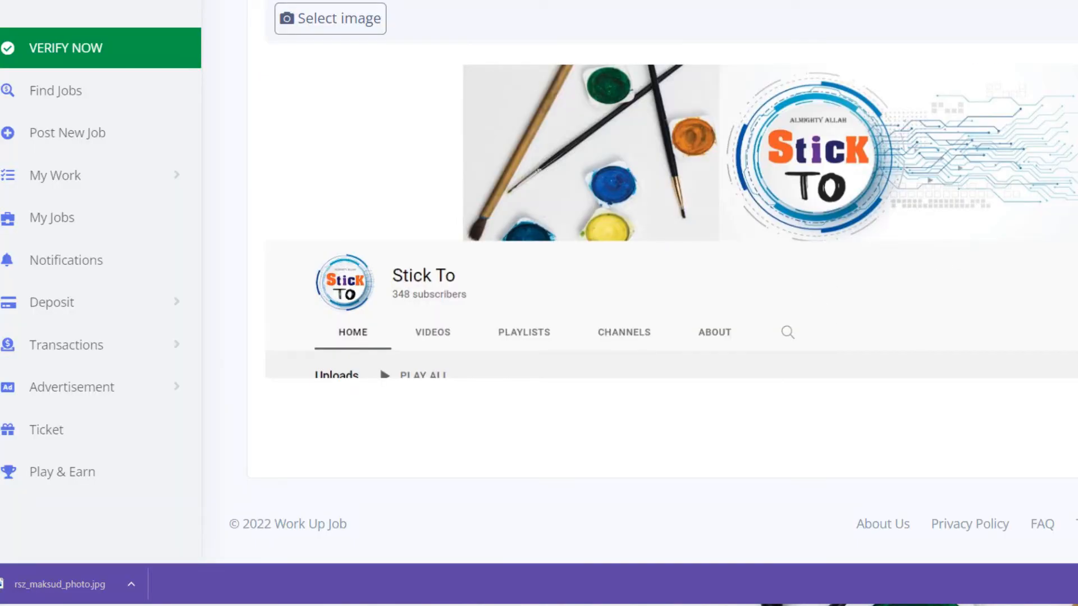
scroll(843, 356, up, 10)
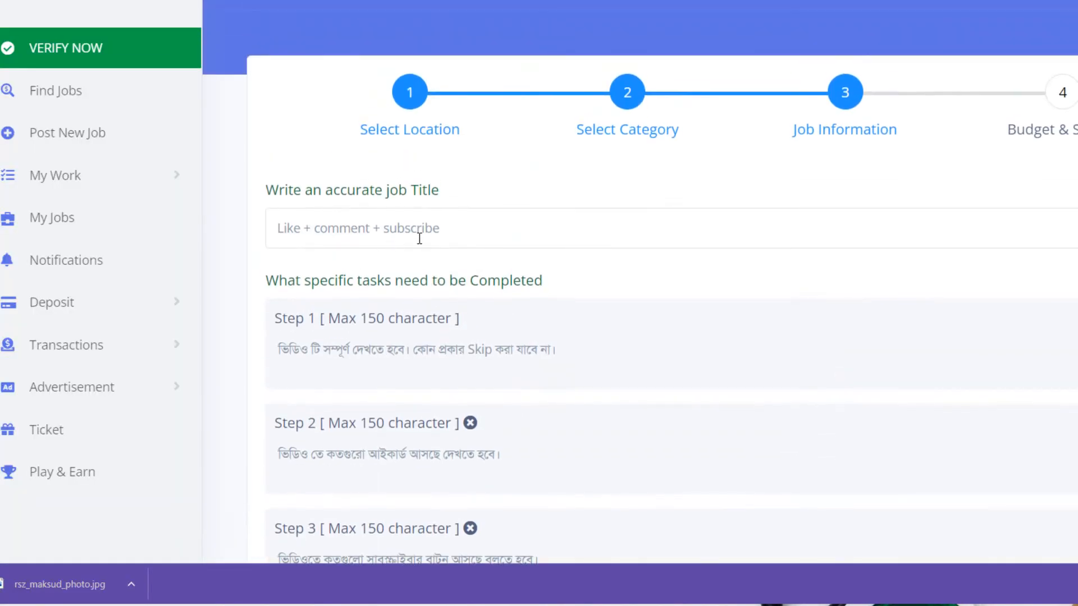
scroll(664, 342, down, 10)
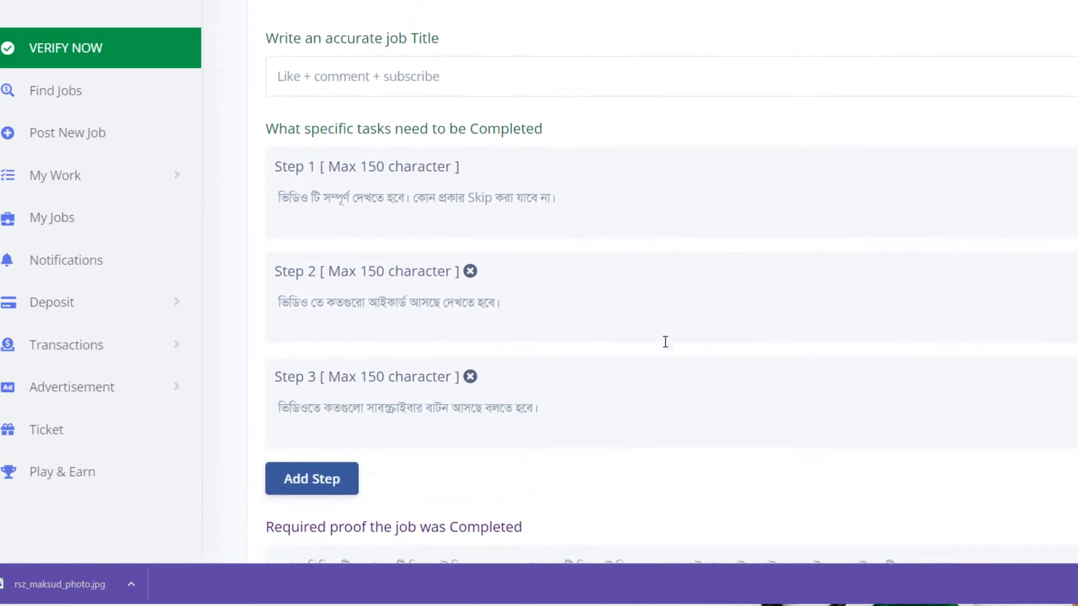
scroll(670, 349, down, 5)
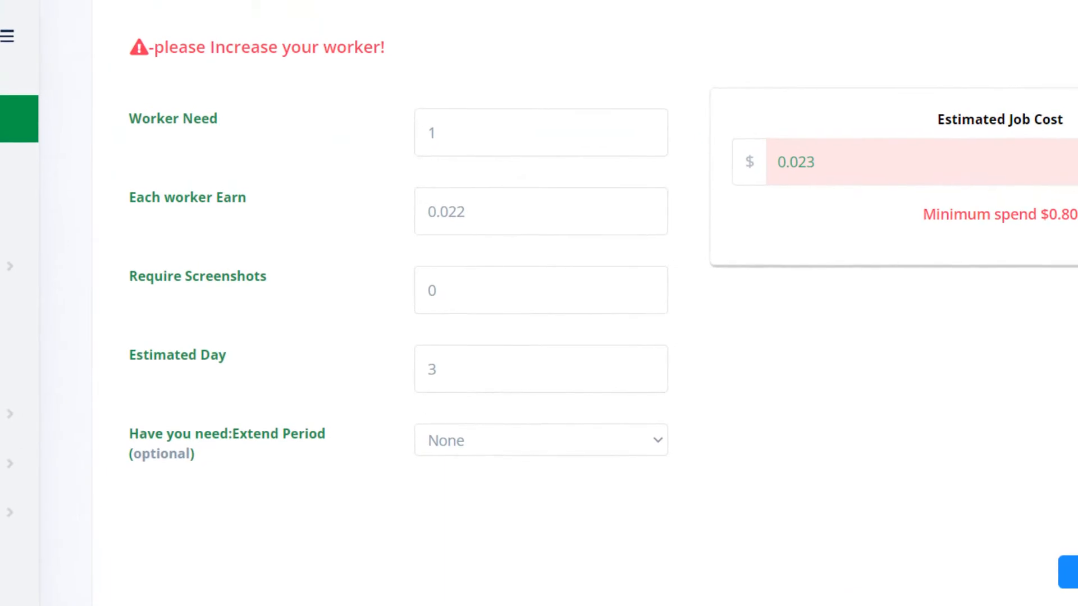
- Set the number of workers needed for the job to 40
scroll(800, 515, up, 2)
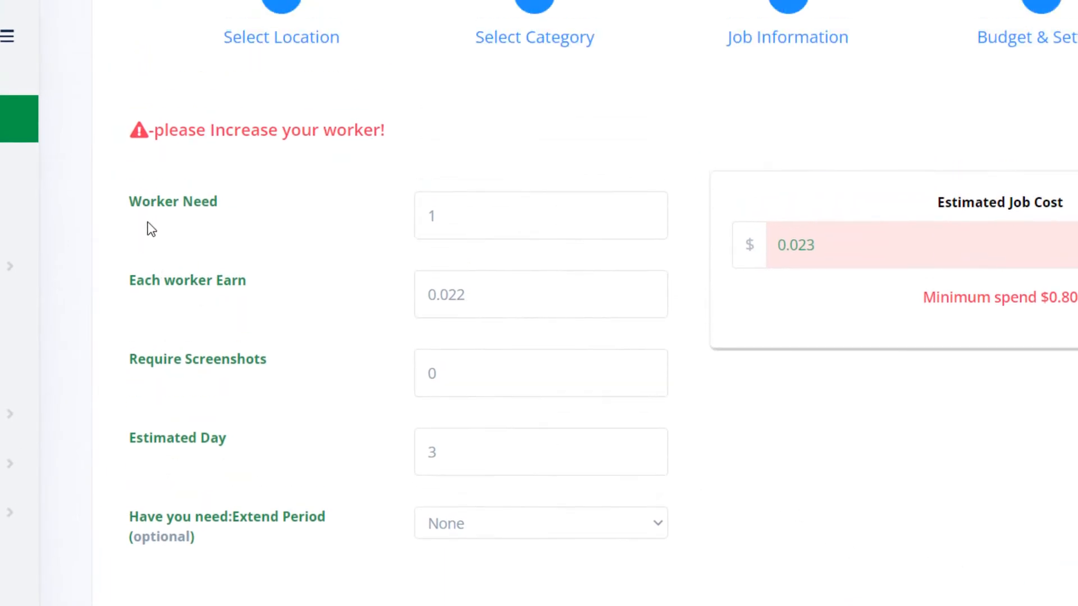
drag(130, 202, 231, 210)
click(318, 224)
double_click(450, 225)
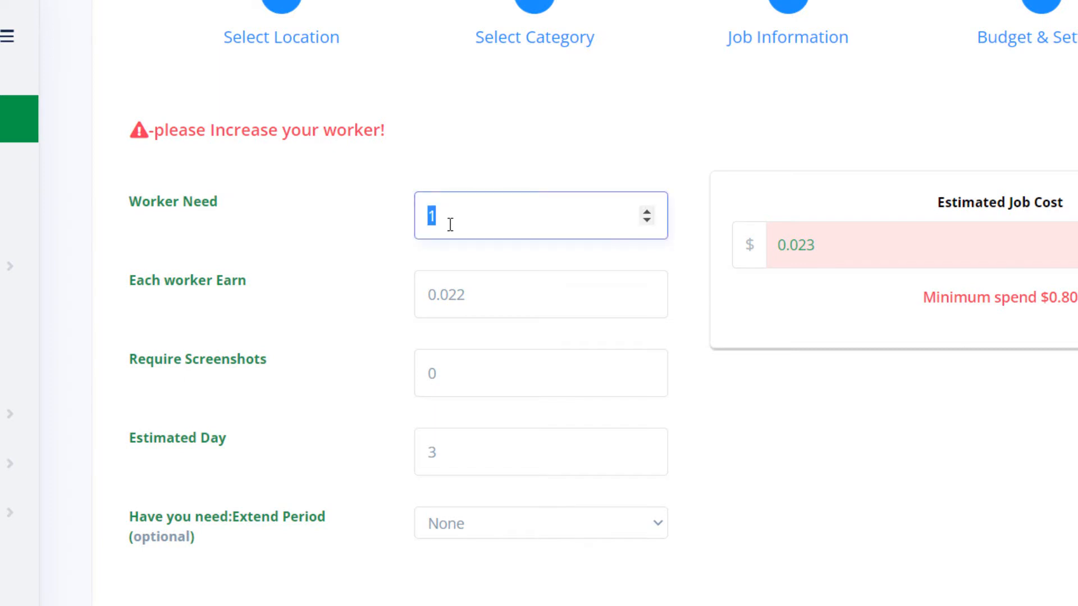
text(40)
click(473, 150)
scroll(501, 210, up, 2)
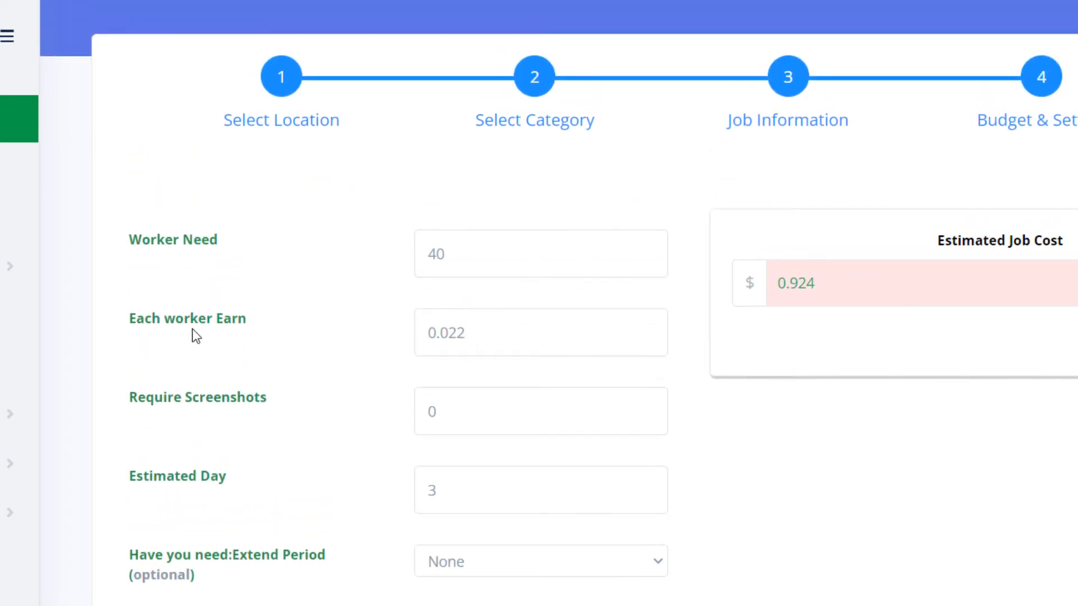
- Copy the 0.022 earning per worker and convert it from US dollars to Bangladeshi Taka in the Google currency converter
click(494, 344)
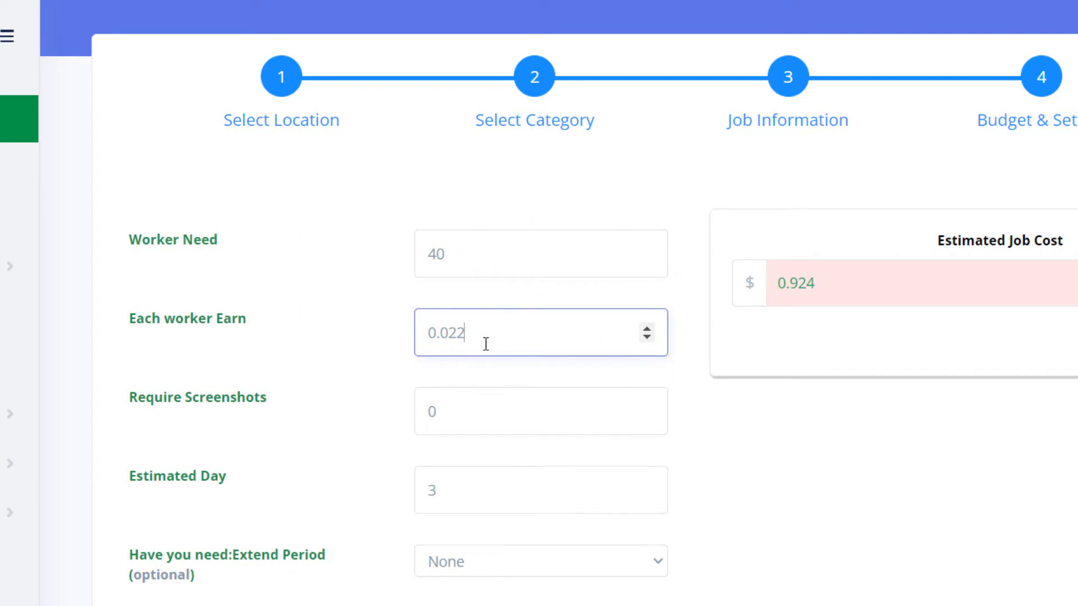
drag(487, 344, 428, 336)
key(ctrl+c)
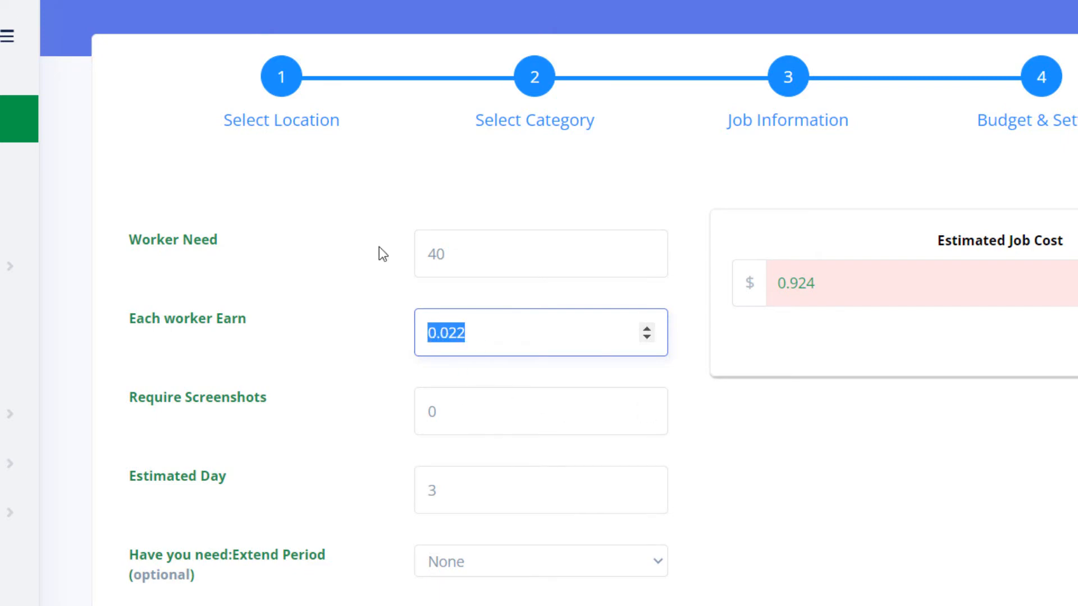
key(ctrl+Tab)
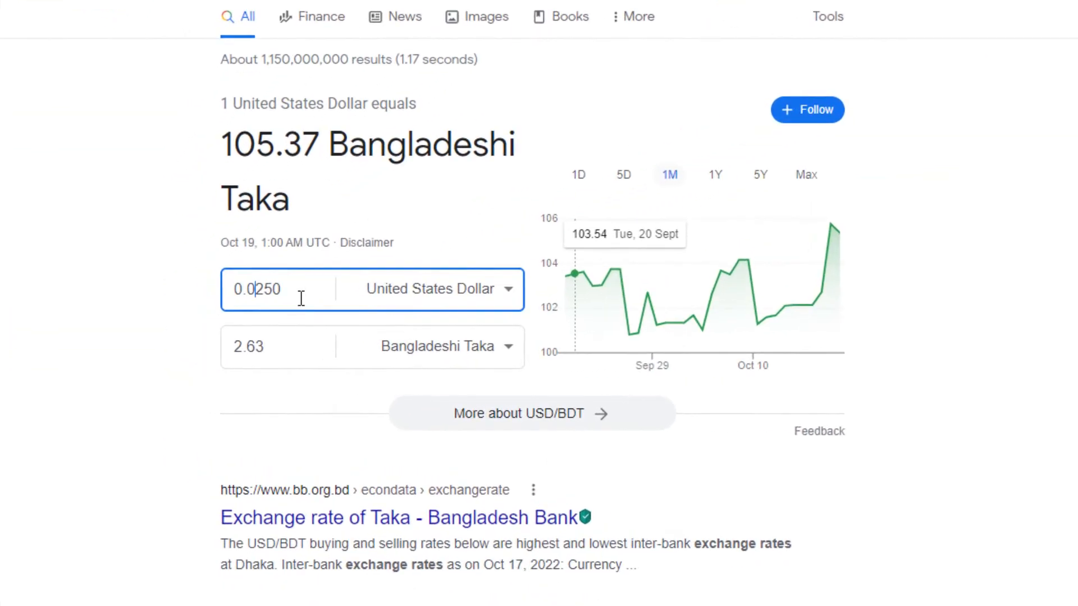
drag(252, 309, 197, 309)
key(ctrl+v)
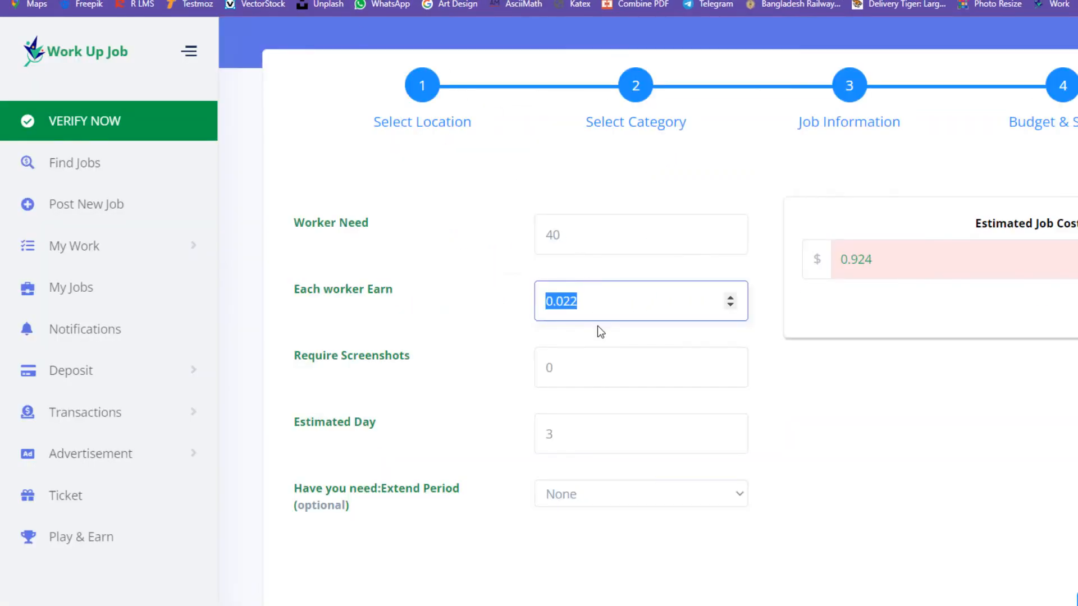
- Check how an existing job's submission page requests screenshot proof, and set the required screenshots to 2
click(584, 366)
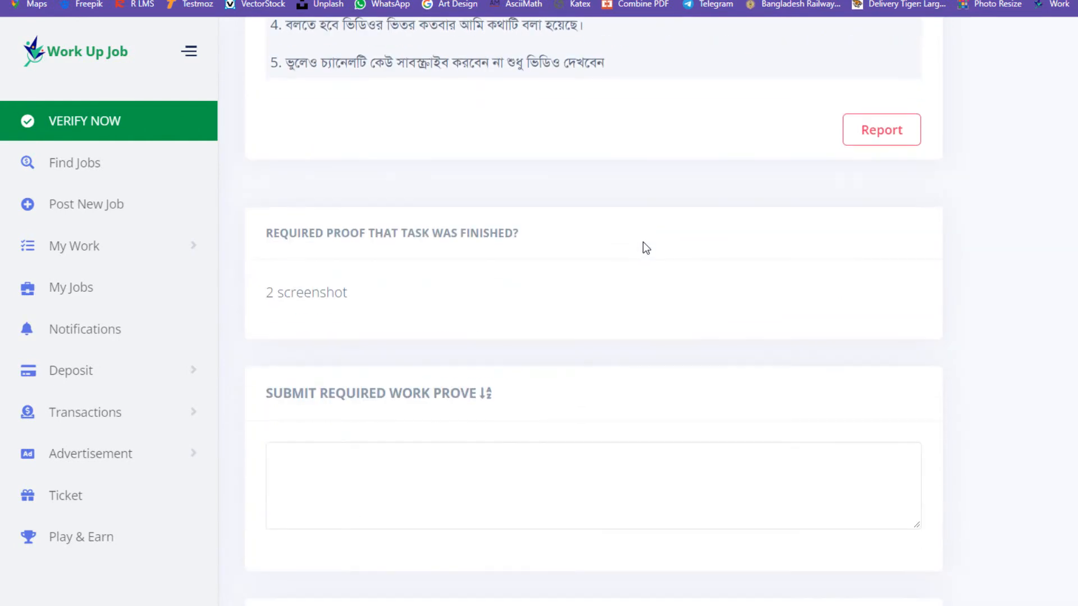
scroll(390, 238, down, 1)
scroll(388, 244, down, 2)
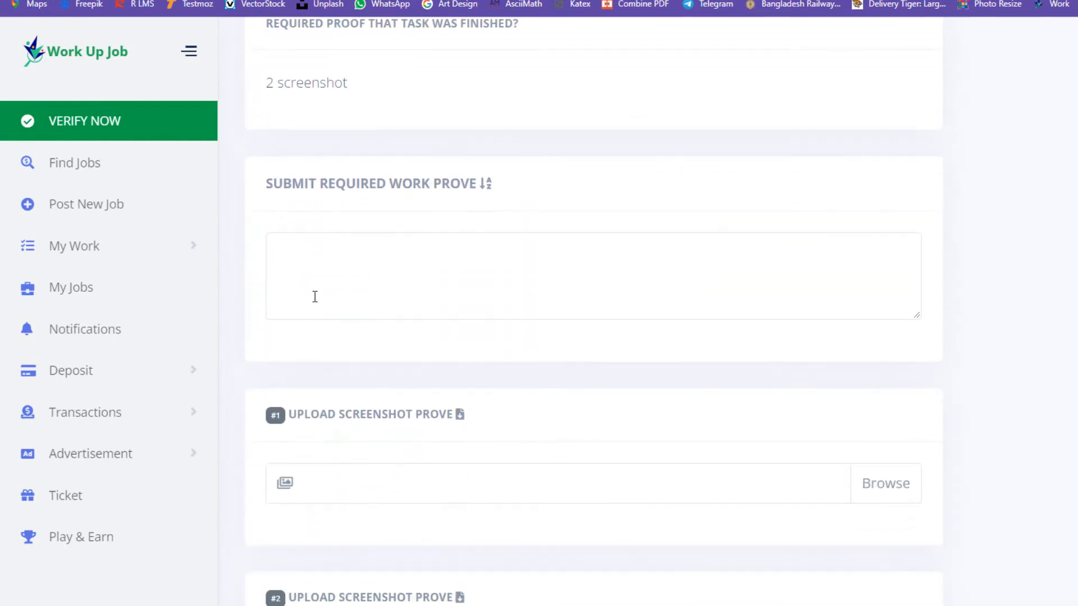
scroll(356, 248, down, 2)
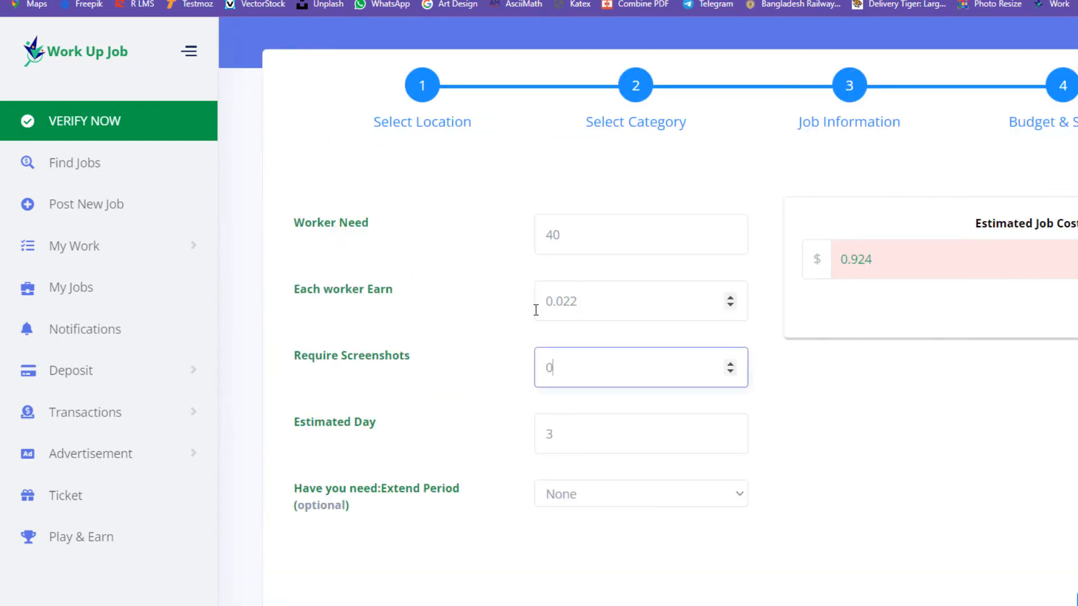
key(ctrl+a)
text(2)
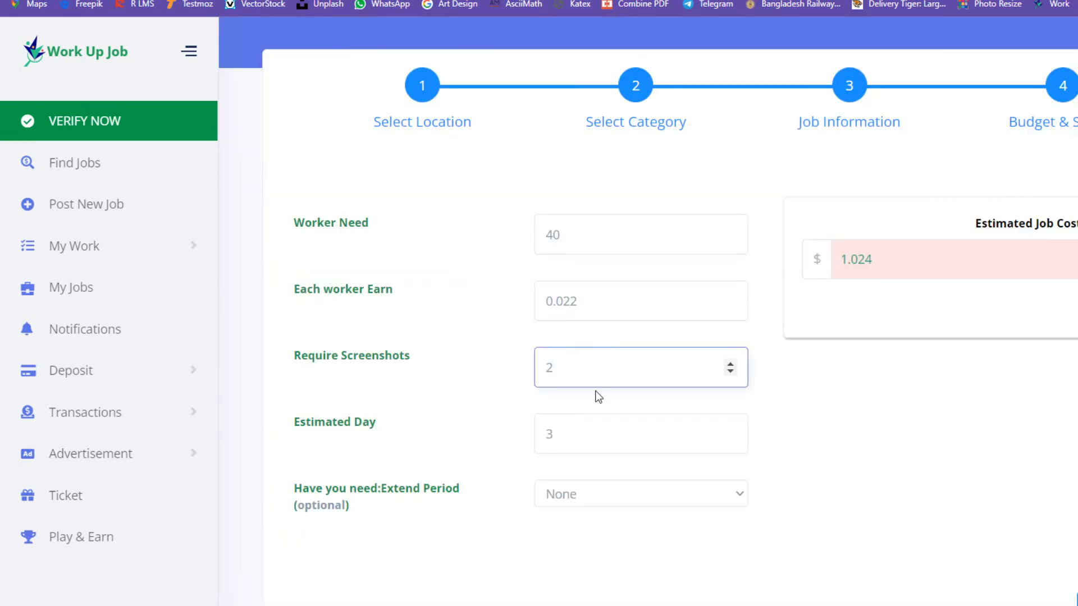
- Try 1 required screenshot, compare with the existing job's upload fields, and restore the count to 2
key(ctrl+a)
text(1)
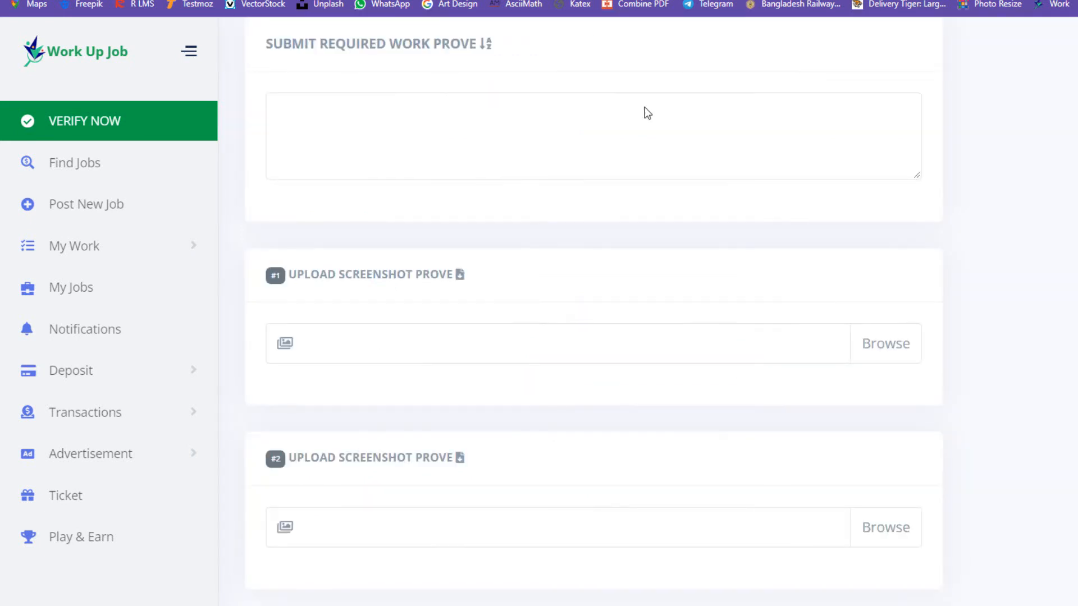
scroll(445, 339, down, 1)
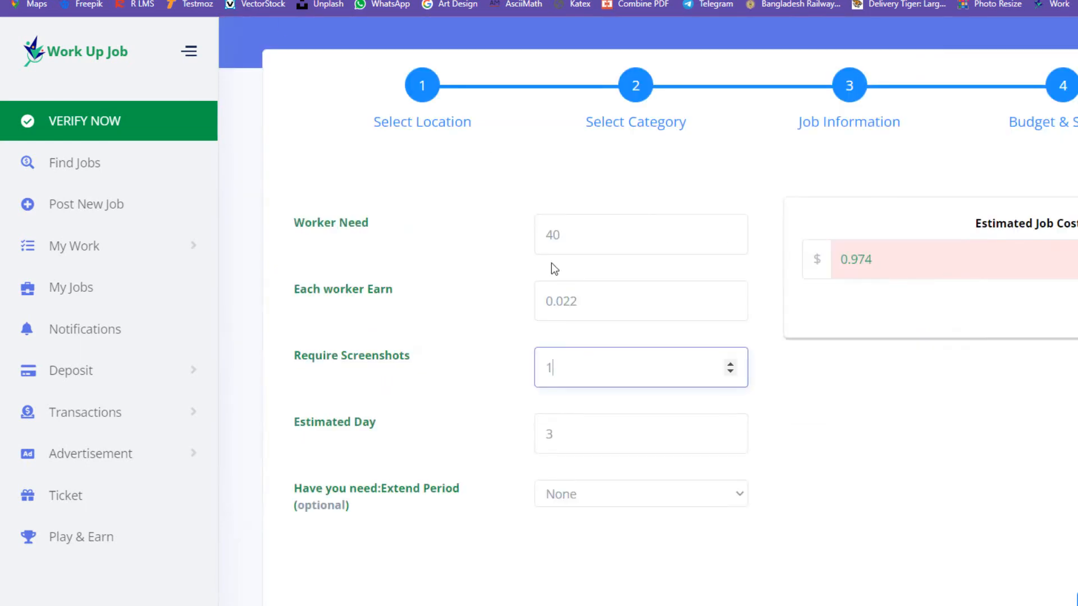
key(ctrl+a)
text(2)
click(452, 405)
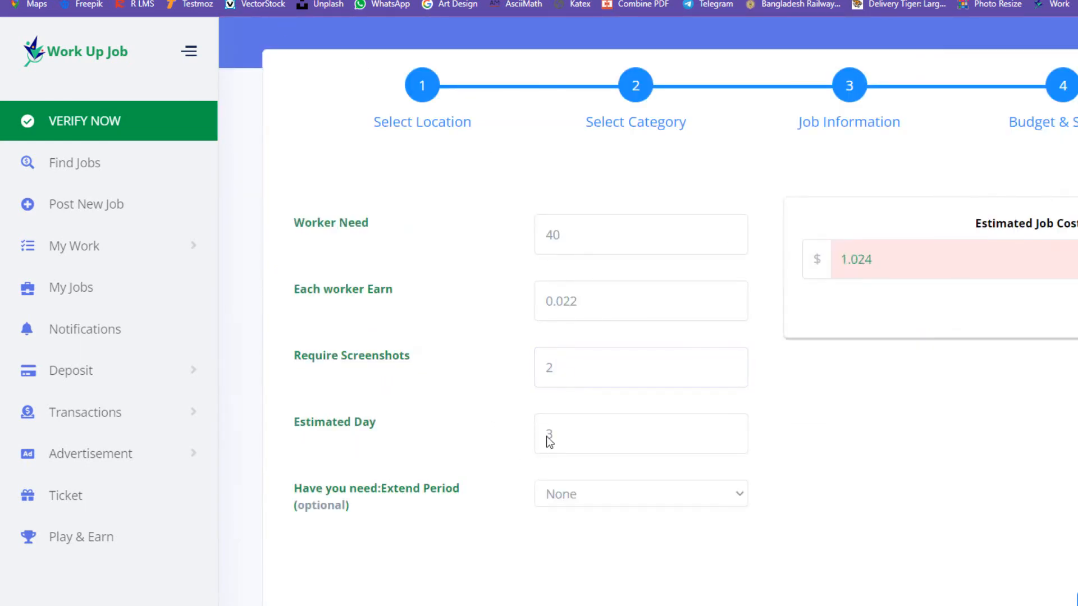
- Try 1, 7 and 4 as the job's estimated days and settle on 2
click(571, 437)
key(BackSpace)
text(1)
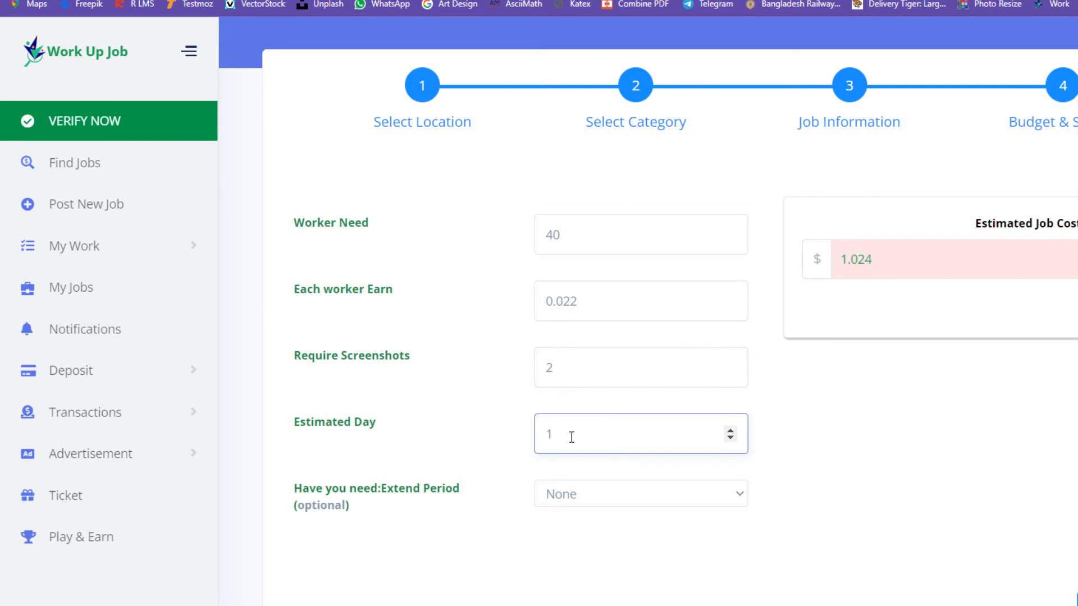
key(ctrl+a)
text(7)
key(ctrl+a)
text(4)
key(BackSpace)
text(2)
click(908, 476)
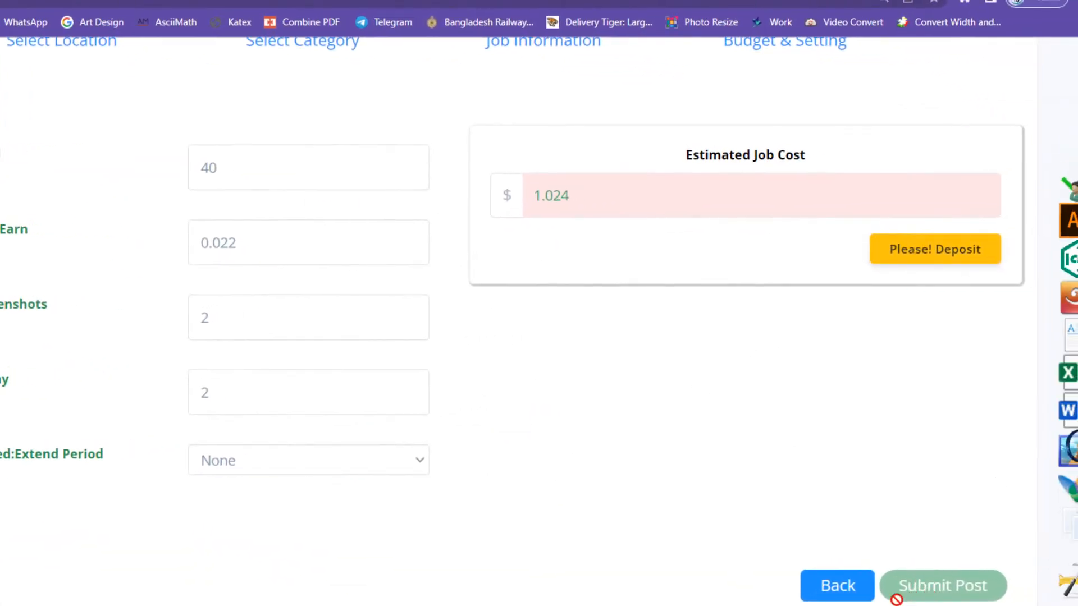
- Review the estimated job cost, check the My Jobs list, and return to the existing job's proof submission page
scroll(621, 562, up, 2)
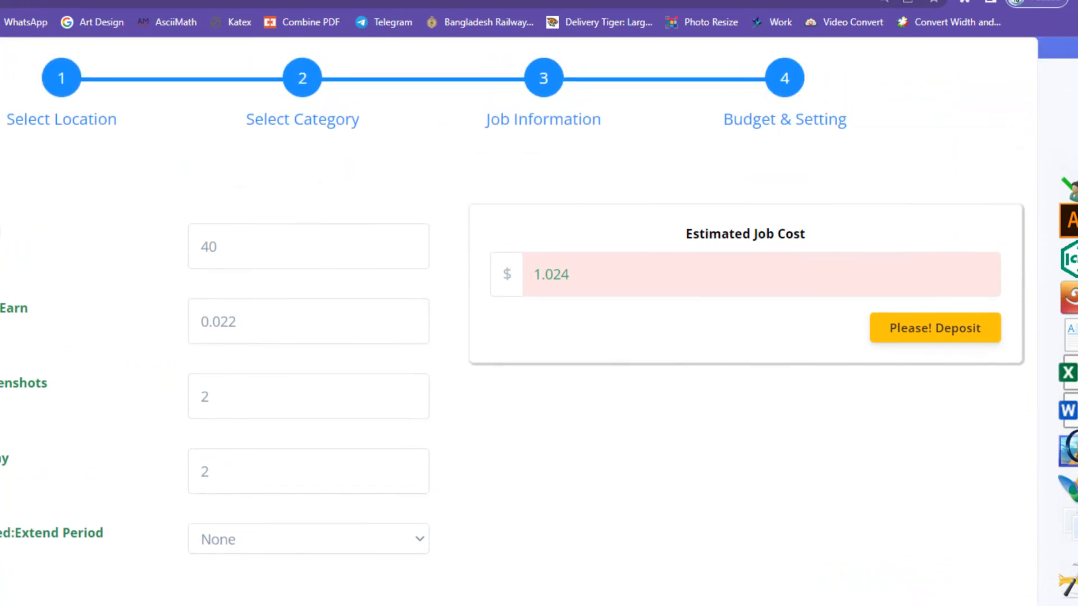
scroll(539, 315, up, 3)
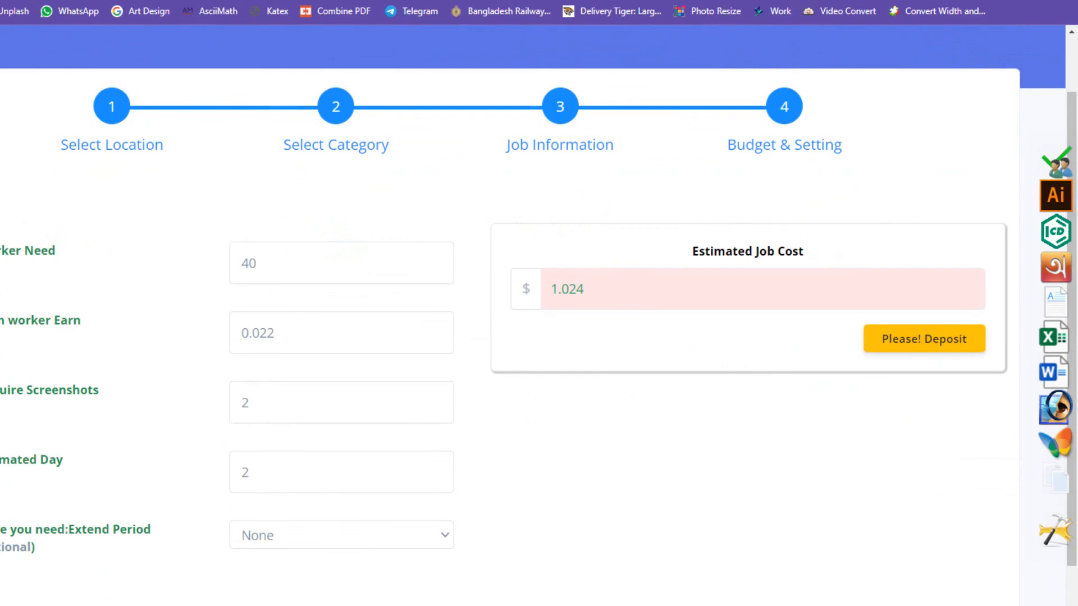
scroll(849, 520, down, 2)
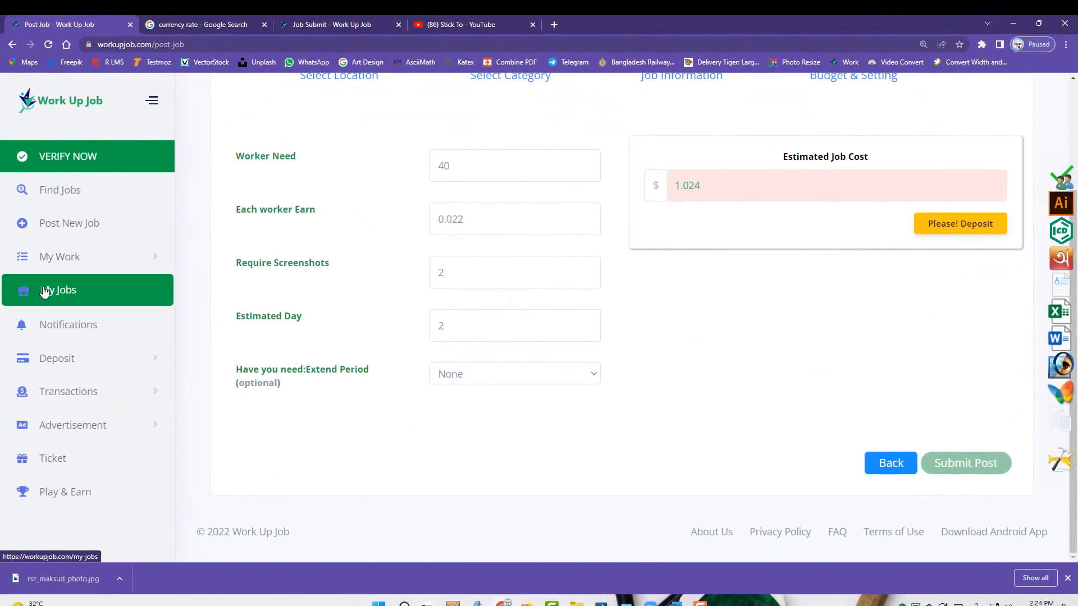
click(45, 290)
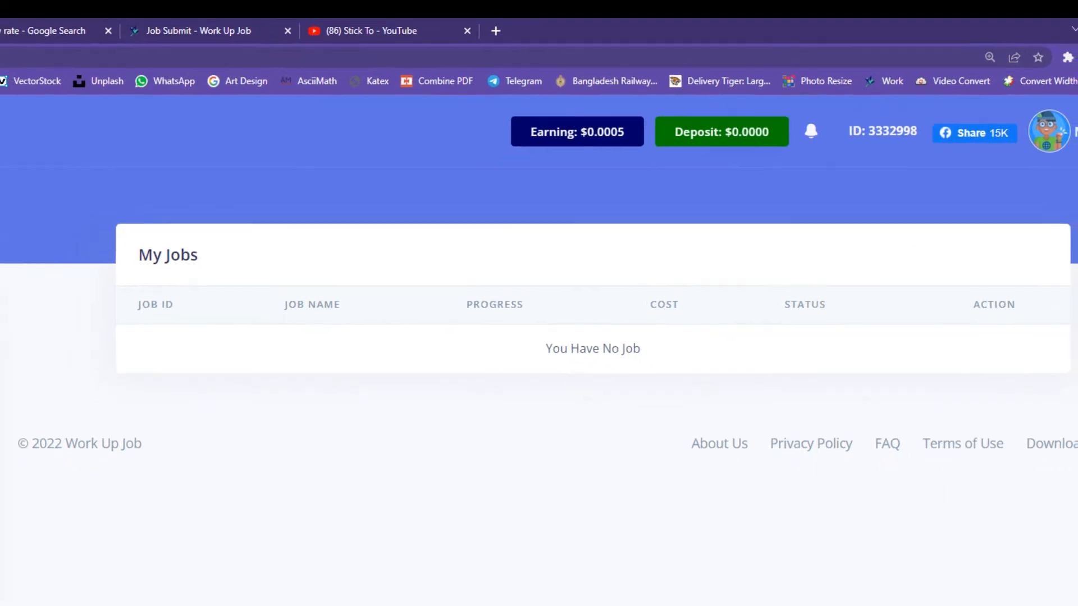
click(205, 32)
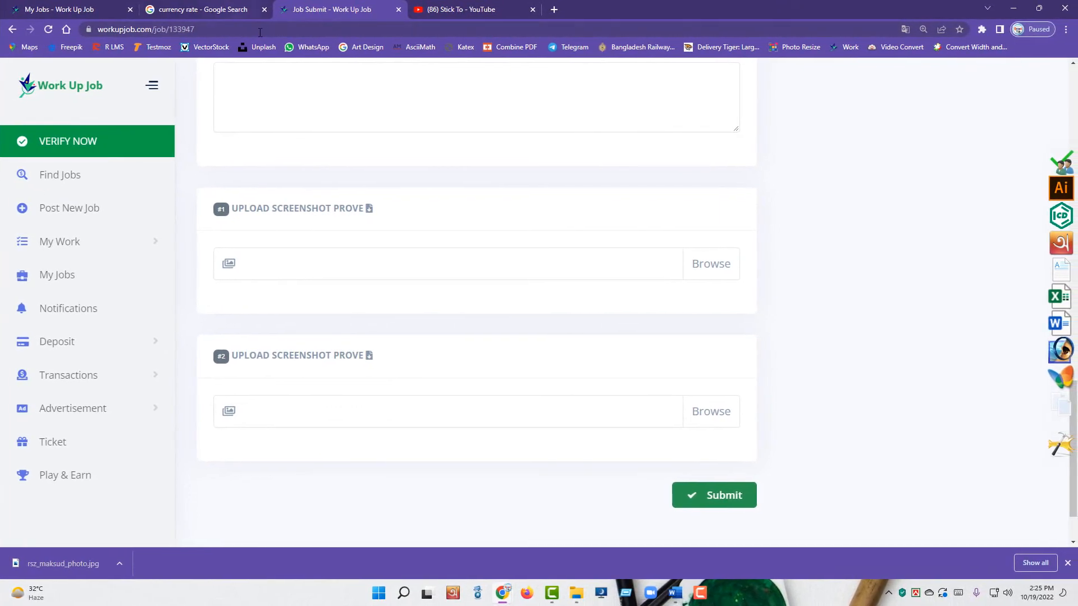
scroll(314, 169, up, 2)
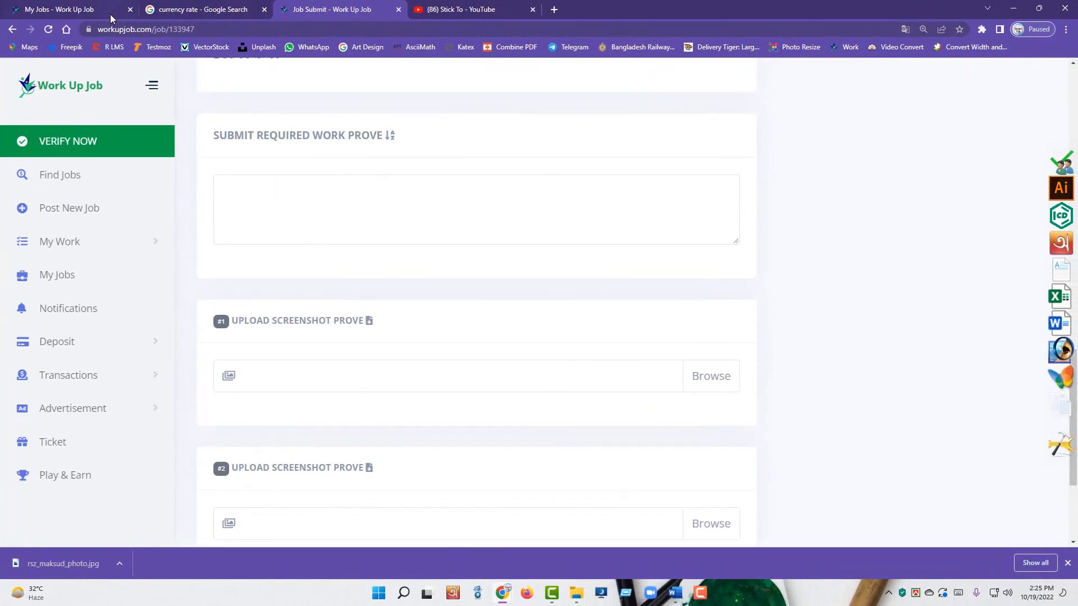